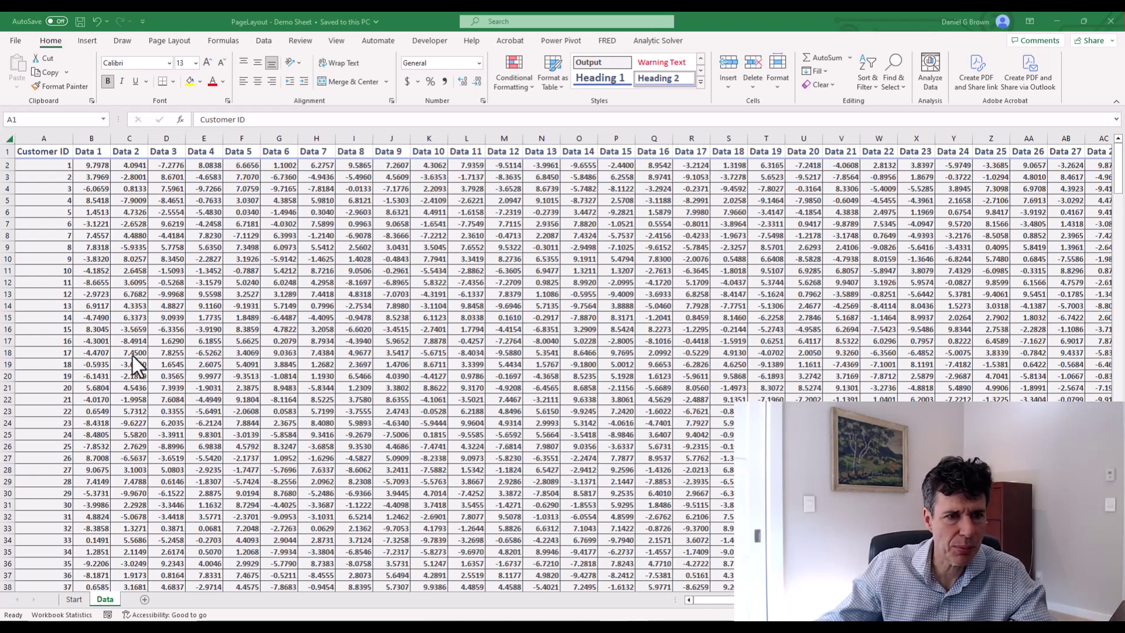
- Check how far the customer data on the Data sheet extends from the Customer ID header, and return to cell A1
left_click(39, 153)
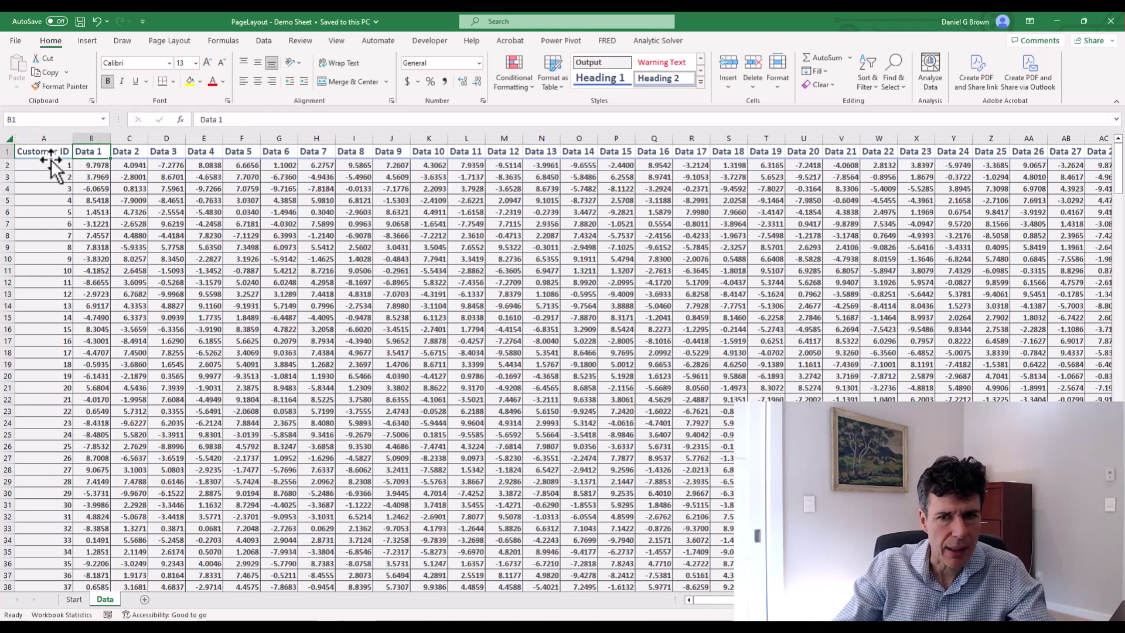
key("ctrl+Right")
key("ctrl+Left")
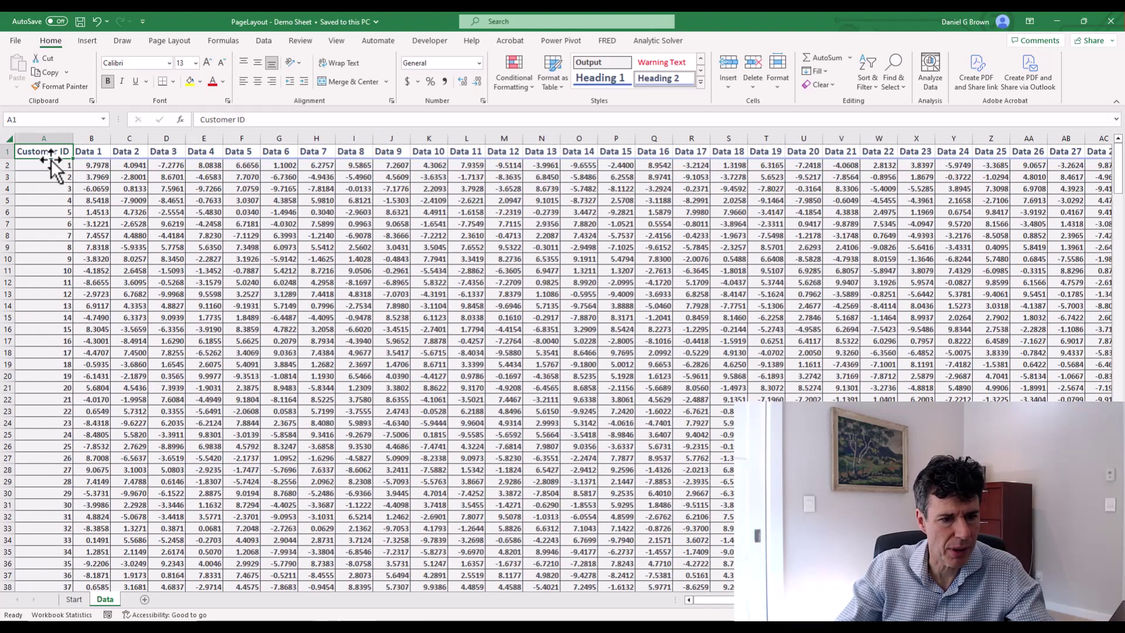
key("ctrl+Down")
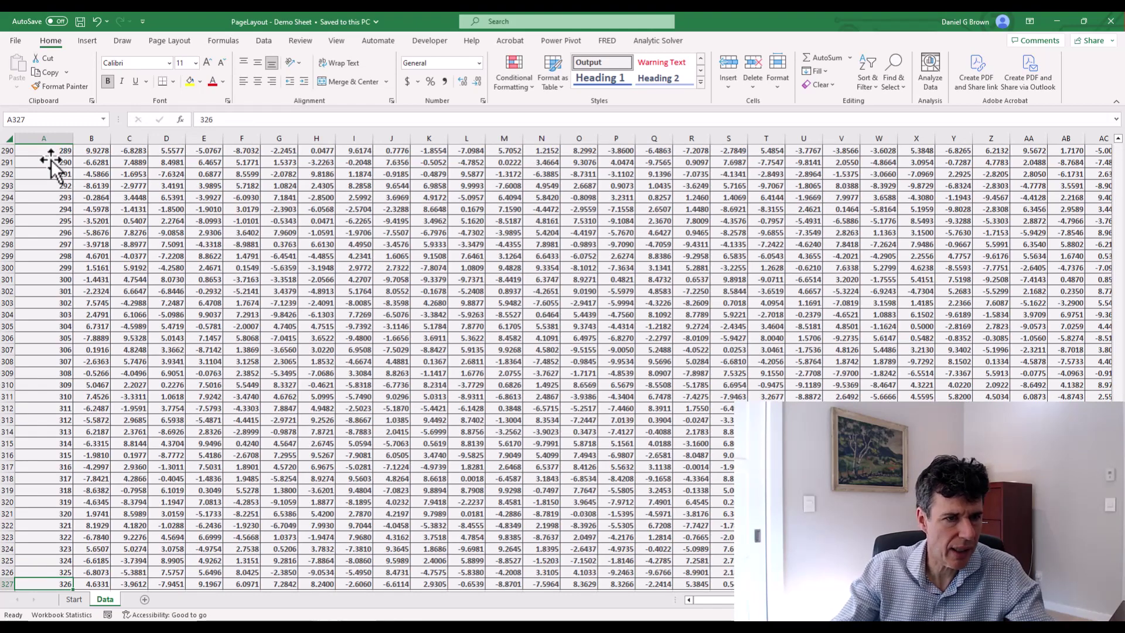
key("ctrl+Up")
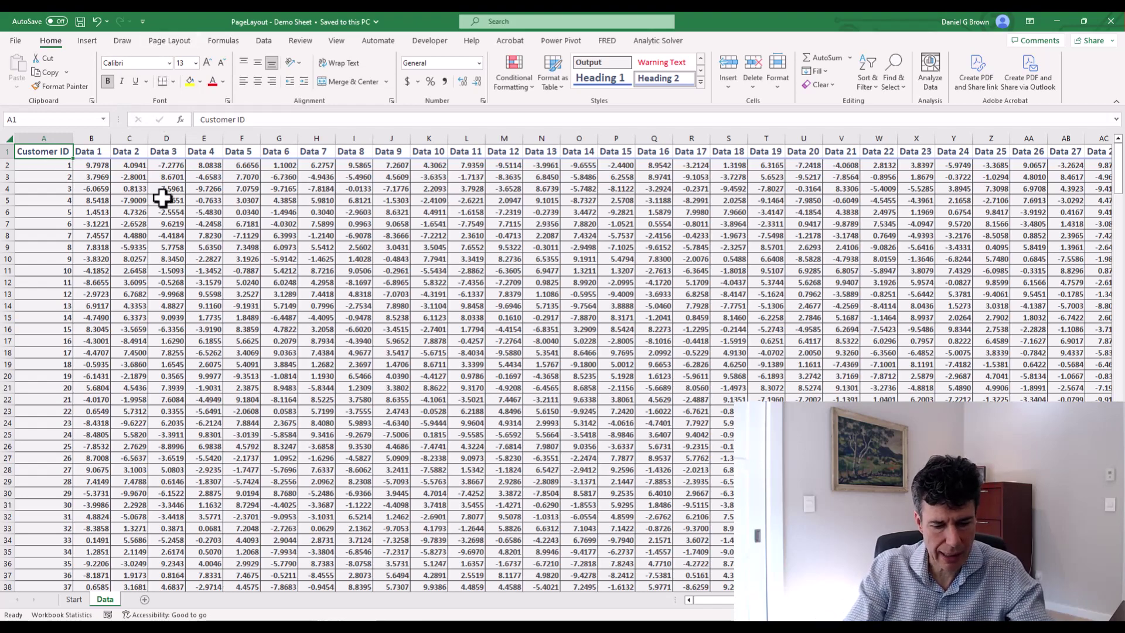
- Display the page layout commands for the Data sheet
key("alt")
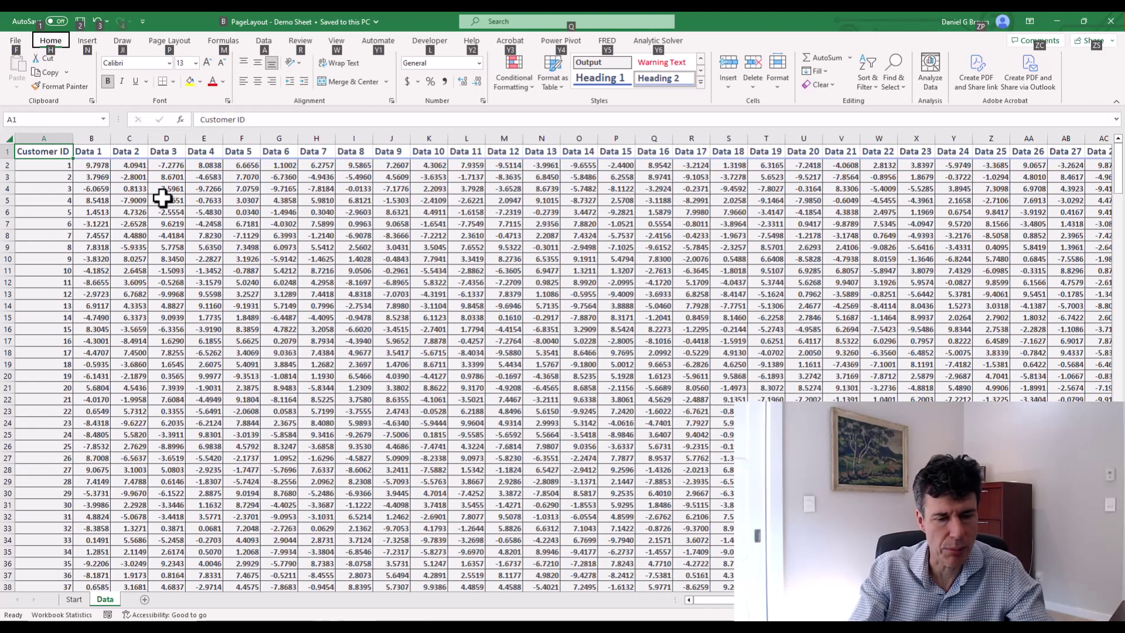
key("p")
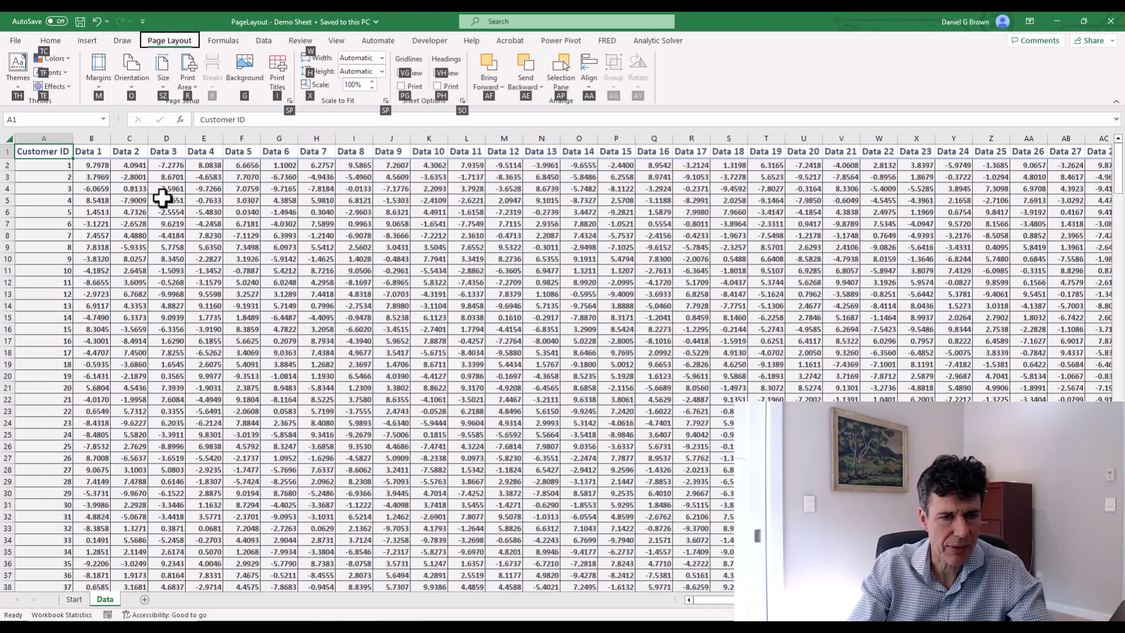
key("Escape")
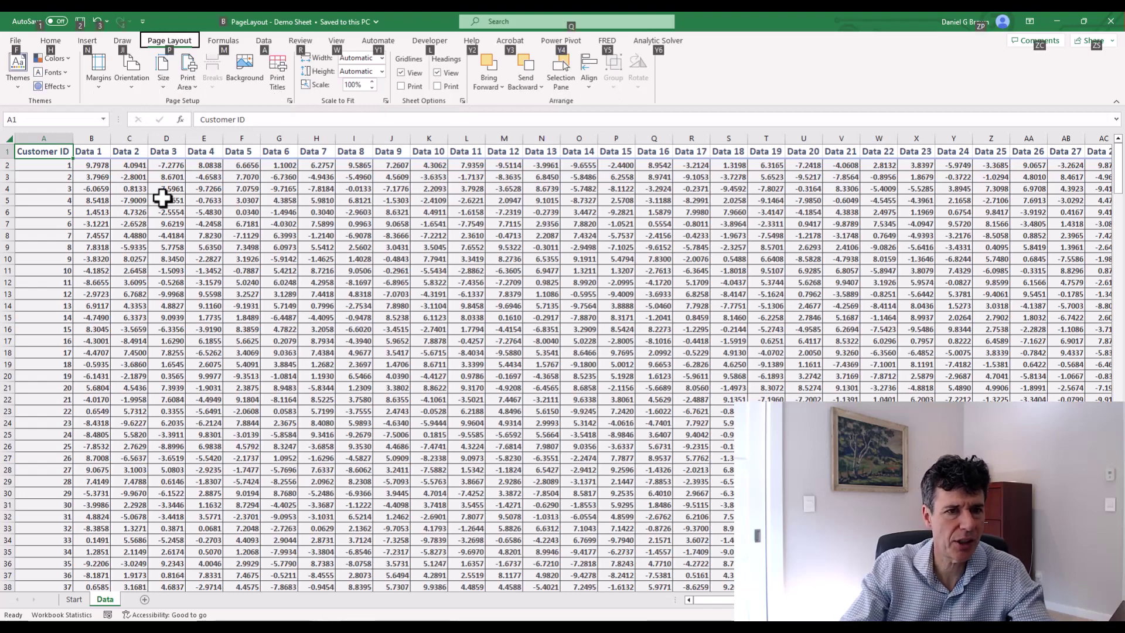
key("Escape")
key("Escape")
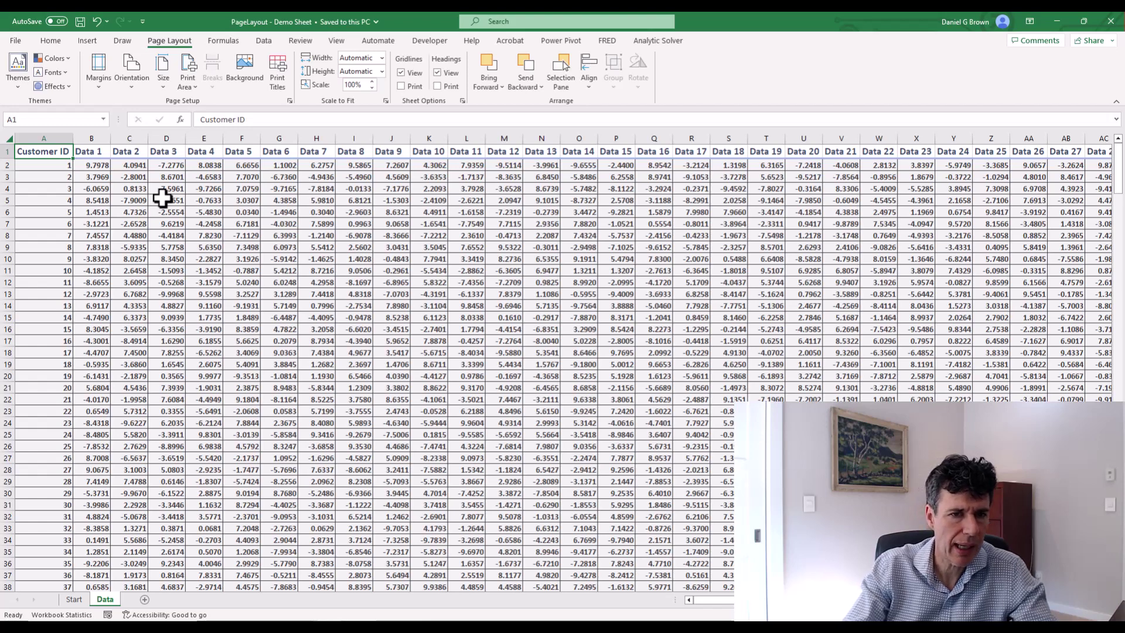
- Review the Page, Margins, Header/Footer and Sheet options in Page Setup, and close the dialog without changes
left_click(290, 100)
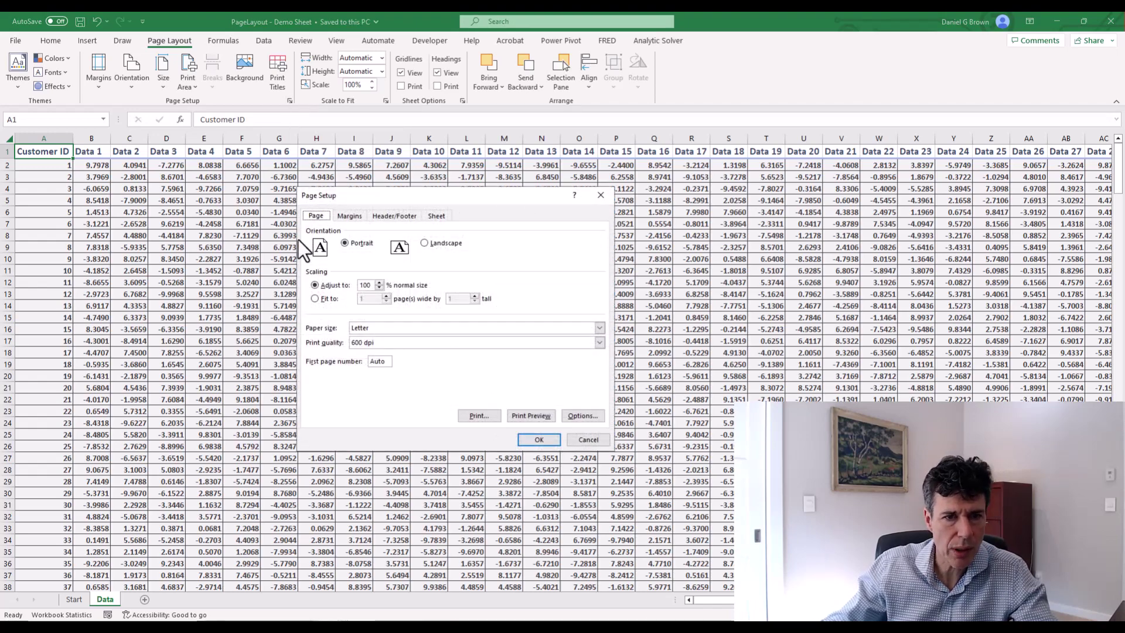
left_click(351, 217)
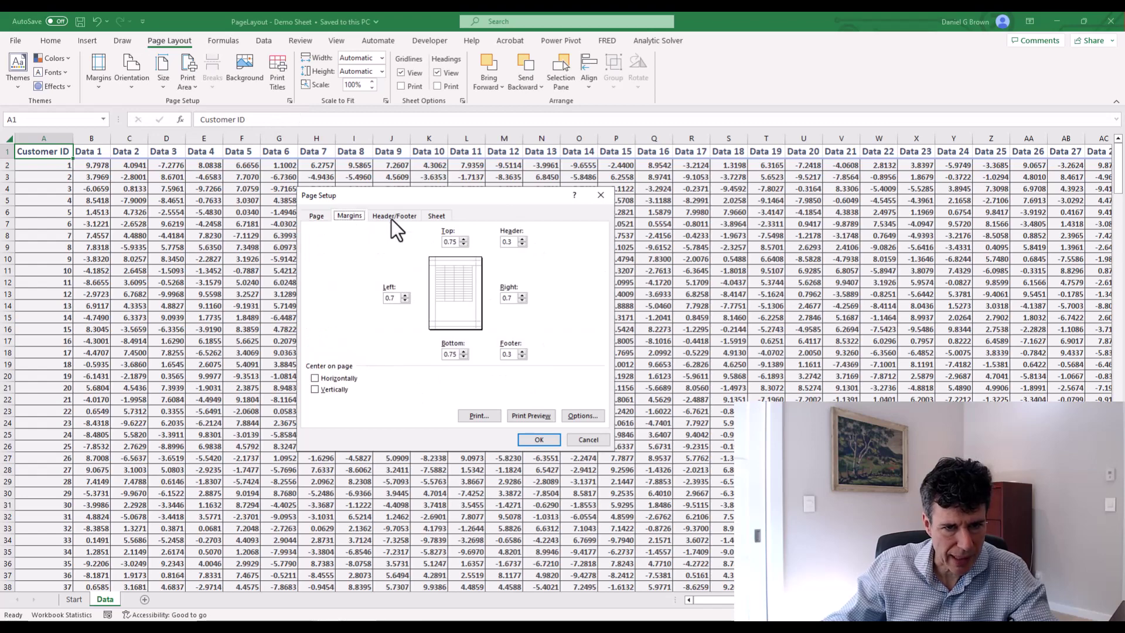
left_click(394, 216)
left_click(440, 217)
left_click(317, 216)
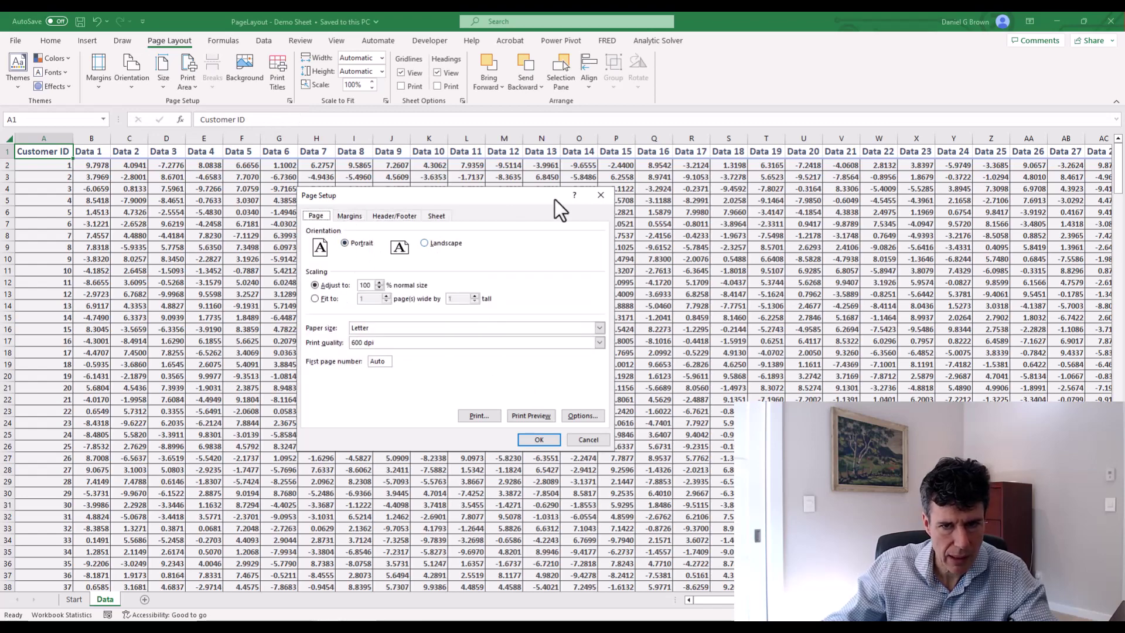
left_click(600, 196)
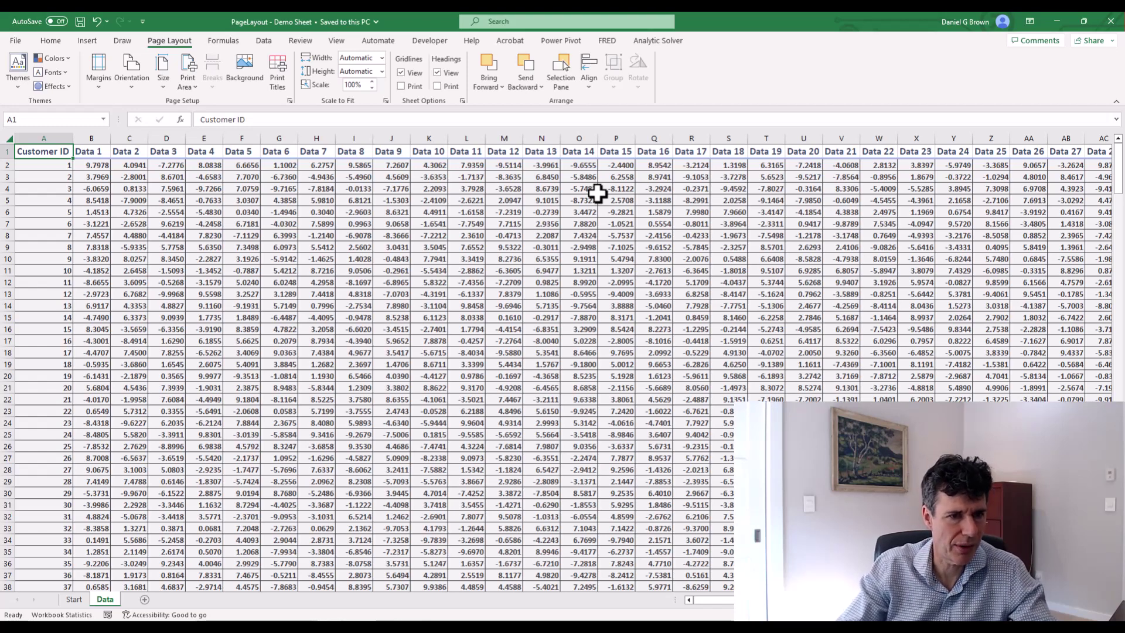
- Set the range B2:U327, covering Data 1 through Data 20 without the headers, as the print area
key("Down")
key("Right")
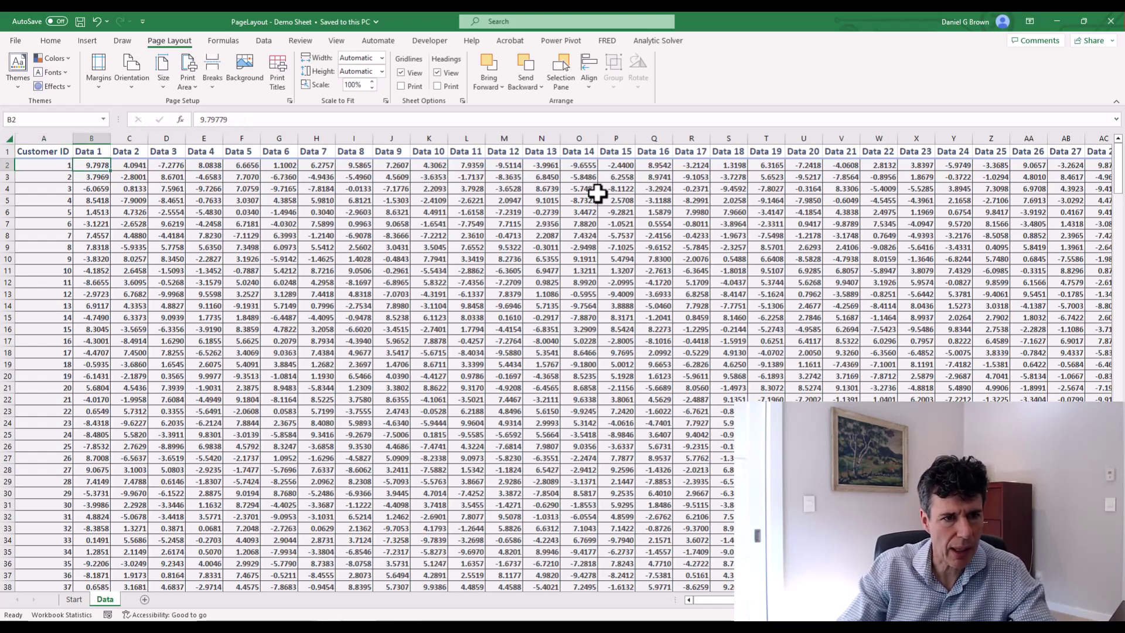
key("shift+Right")
key("shift+Right")
key("shift+Right")
key("shift+Right")
key("shift+Right")
key("shift+Right")
key("shift+Right")
key("shift+Right")
key("shift+Right")
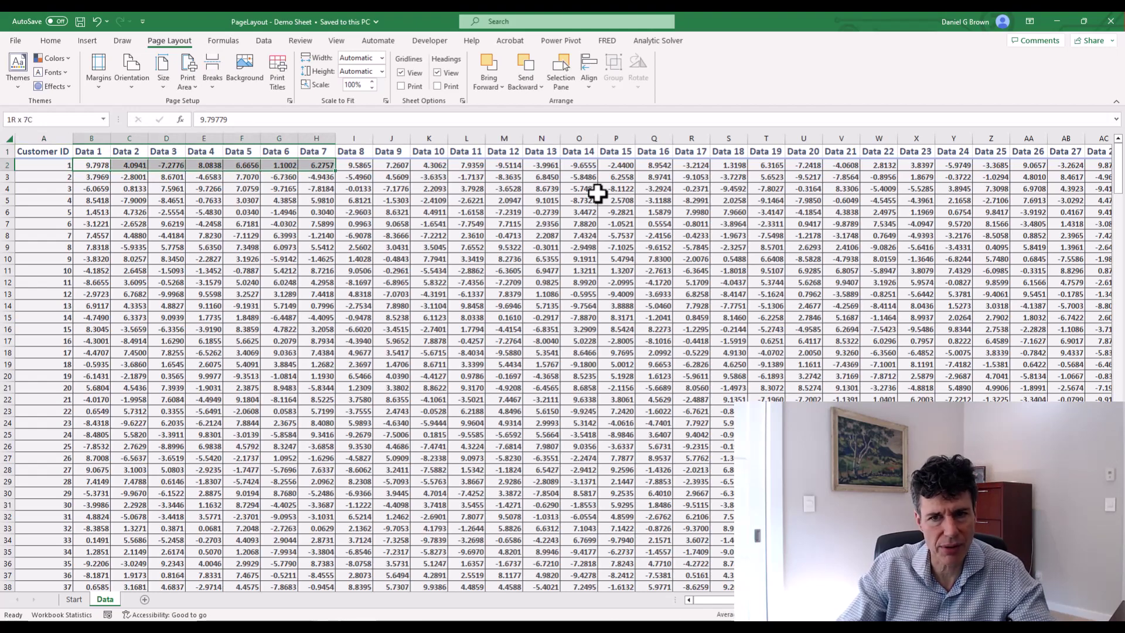
key("shift+Right")
key("shift+Right")
key("shift+Right")
key("shift+Right")
key("shift+Right")
key("shift+Right")
key("shift+Right")
key("shift+Right")
key("shift+Right")
key("shift+Right")
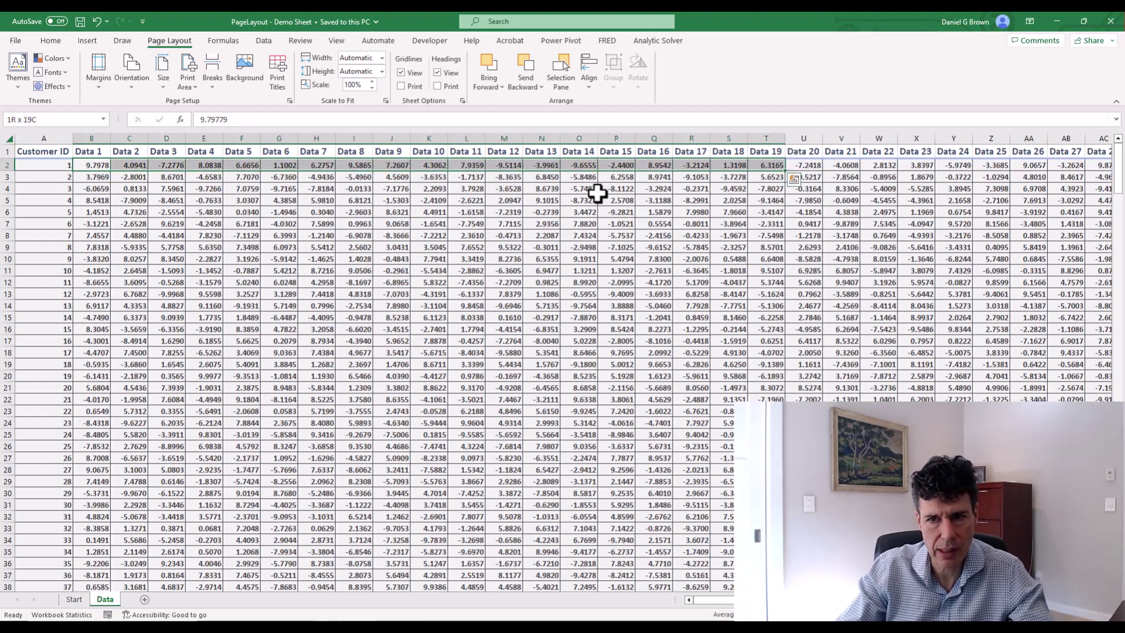
key("ctrl+shift+Down")
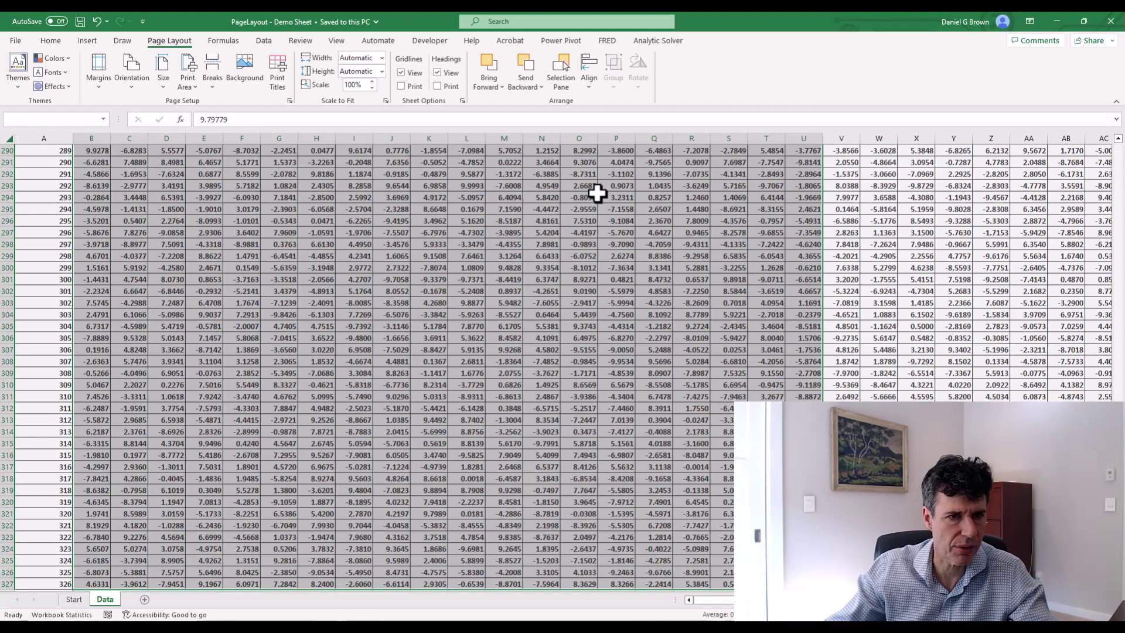
left_click(187, 87)
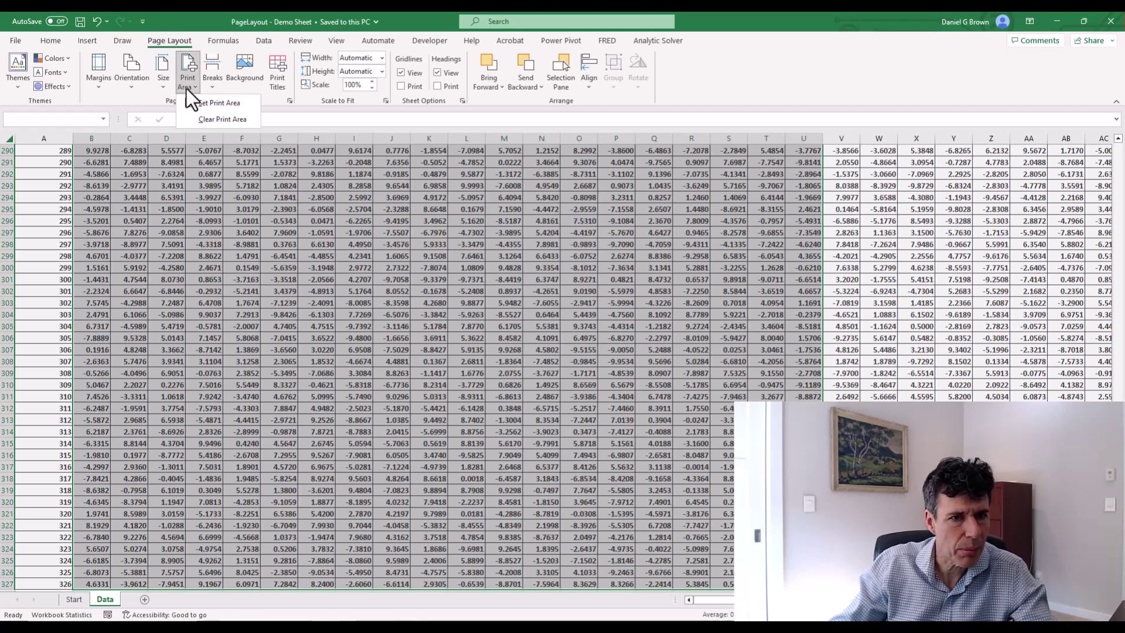
left_click(208, 104)
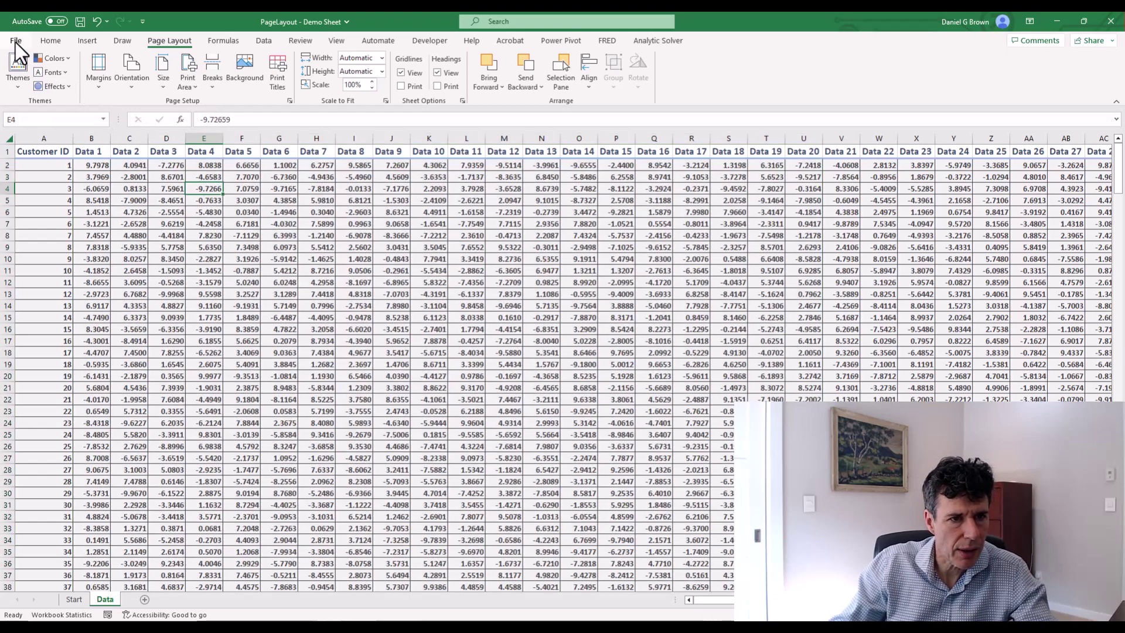
- Preview how the new print area prints, and return to the worksheet
left_click(15, 40)
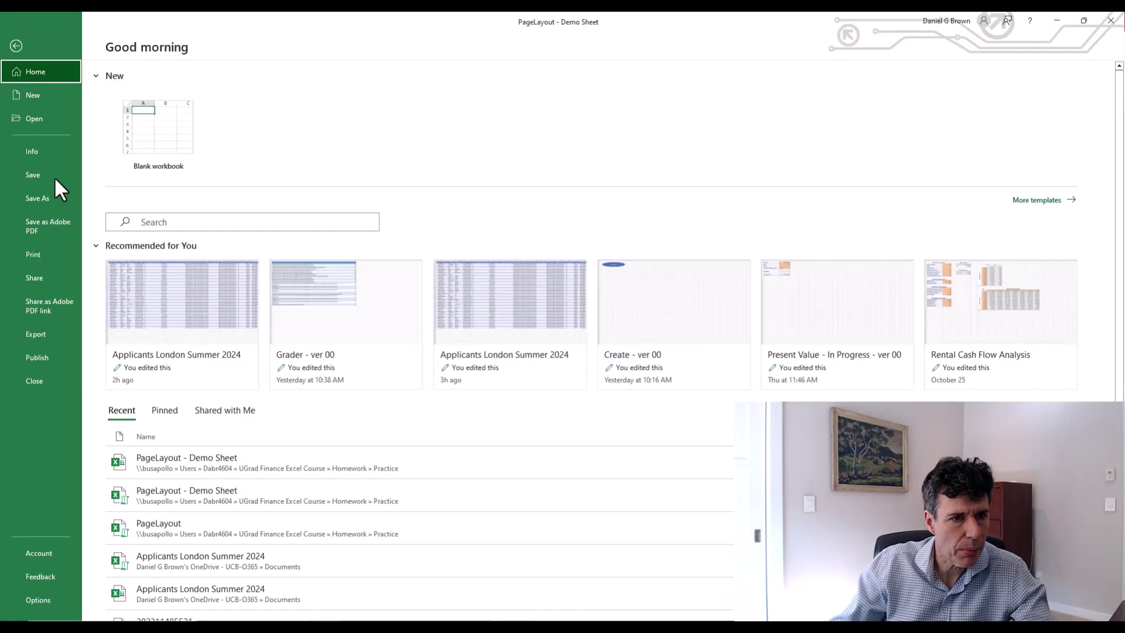
left_click(34, 253)
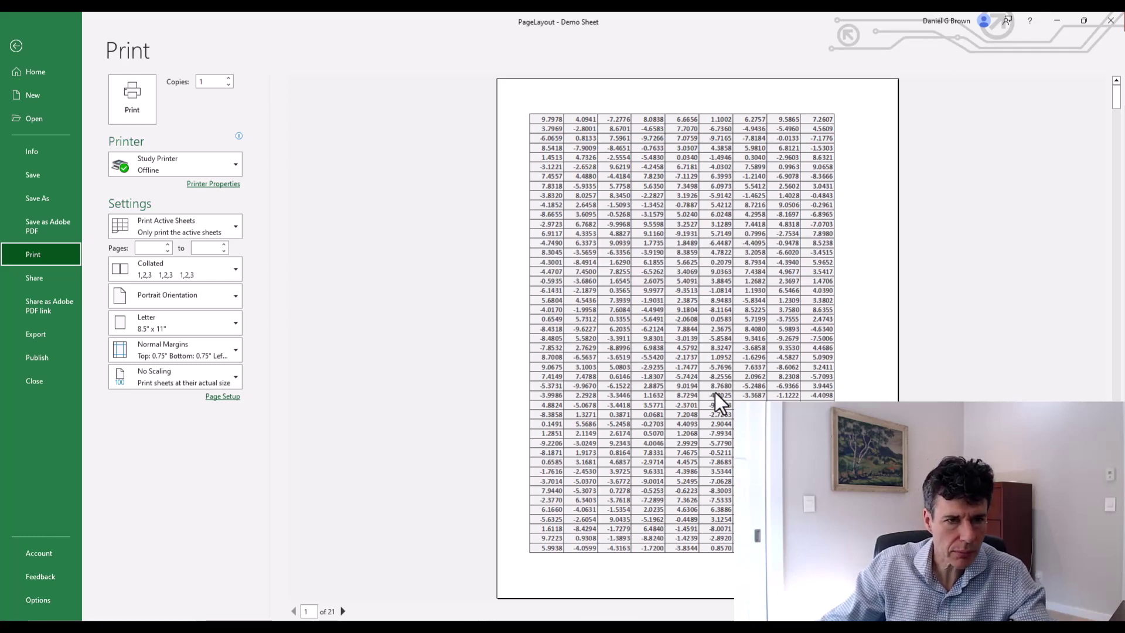
key("Escape")
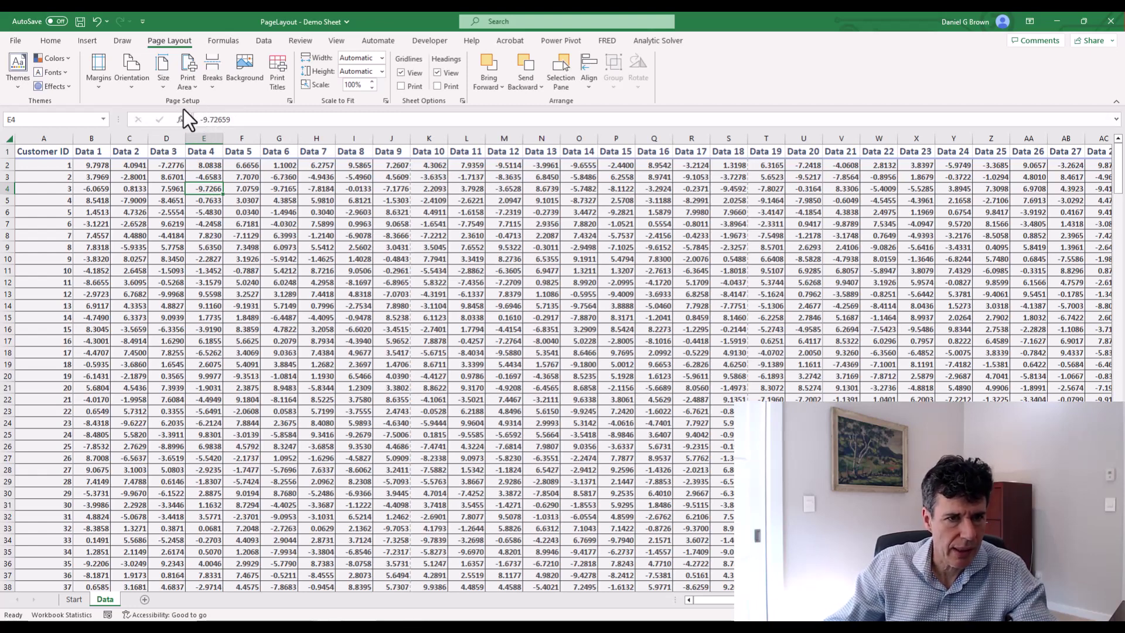
- Set the page orientation to landscape, and repeat row 1 at the top and column A at the left of every printed page
left_click(130, 93)
left_click(162, 136)
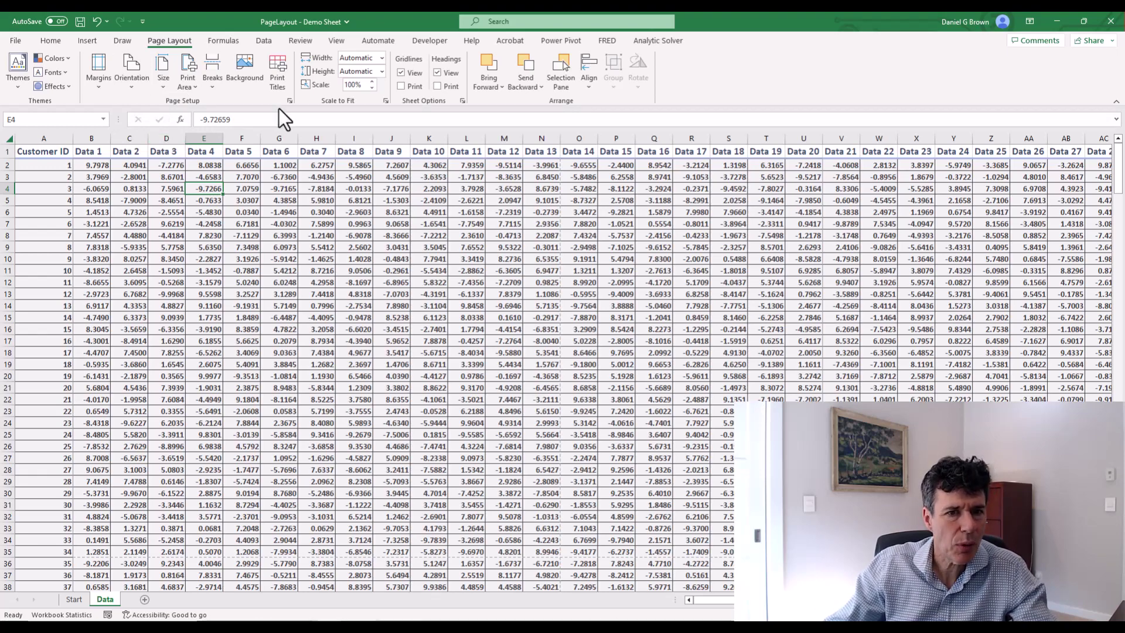
left_click(277, 81)
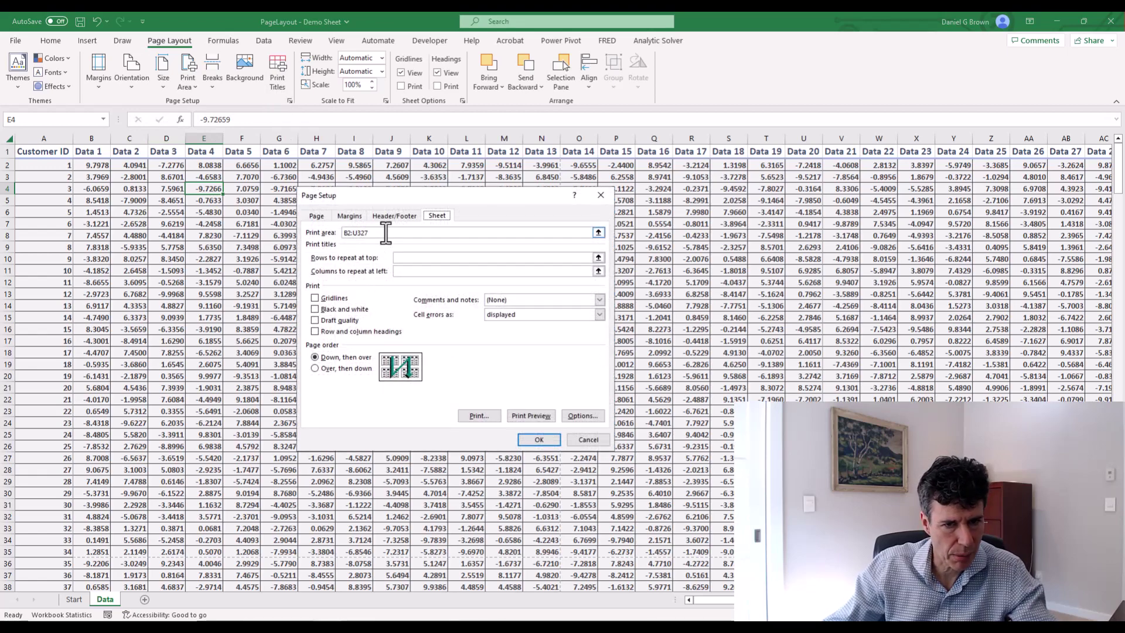
left_click(421, 258)
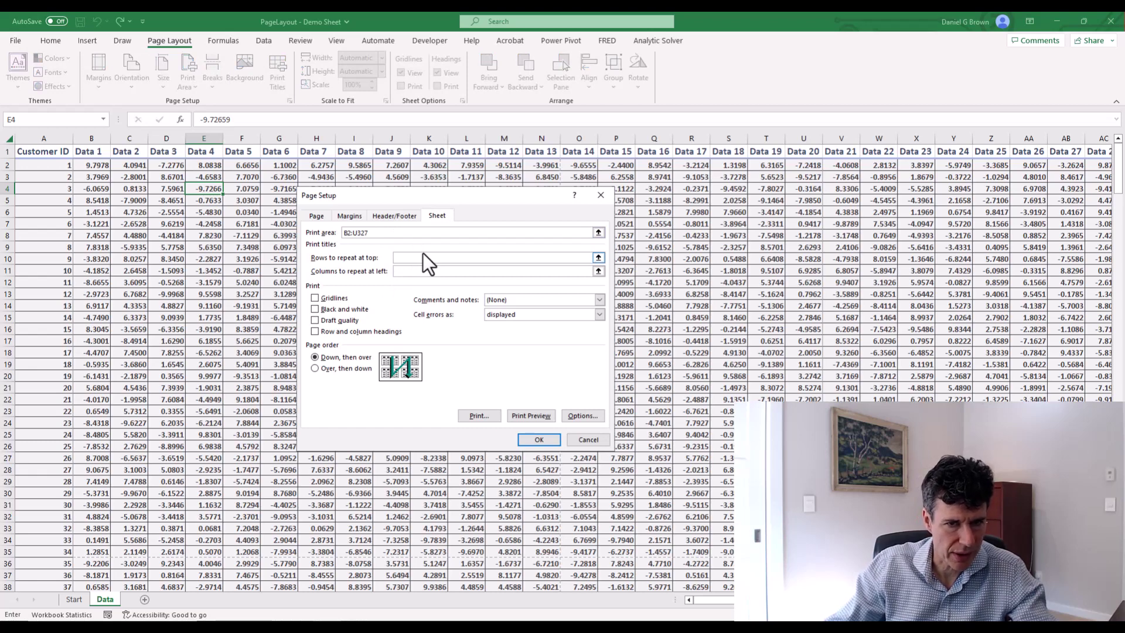
left_click(350, 153)
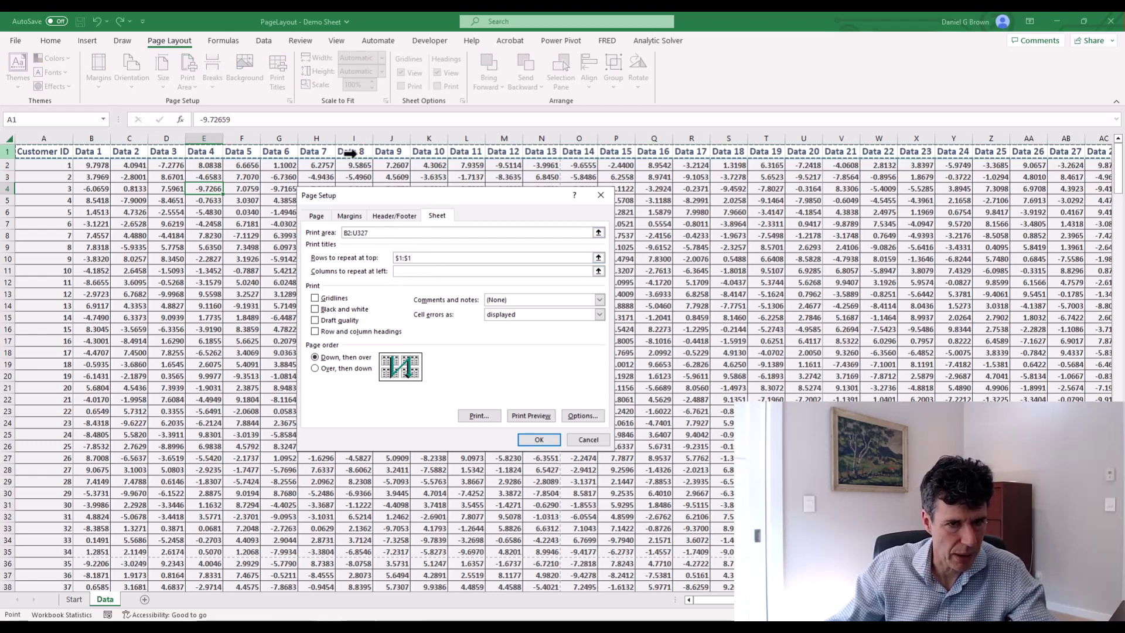
left_click(452, 271)
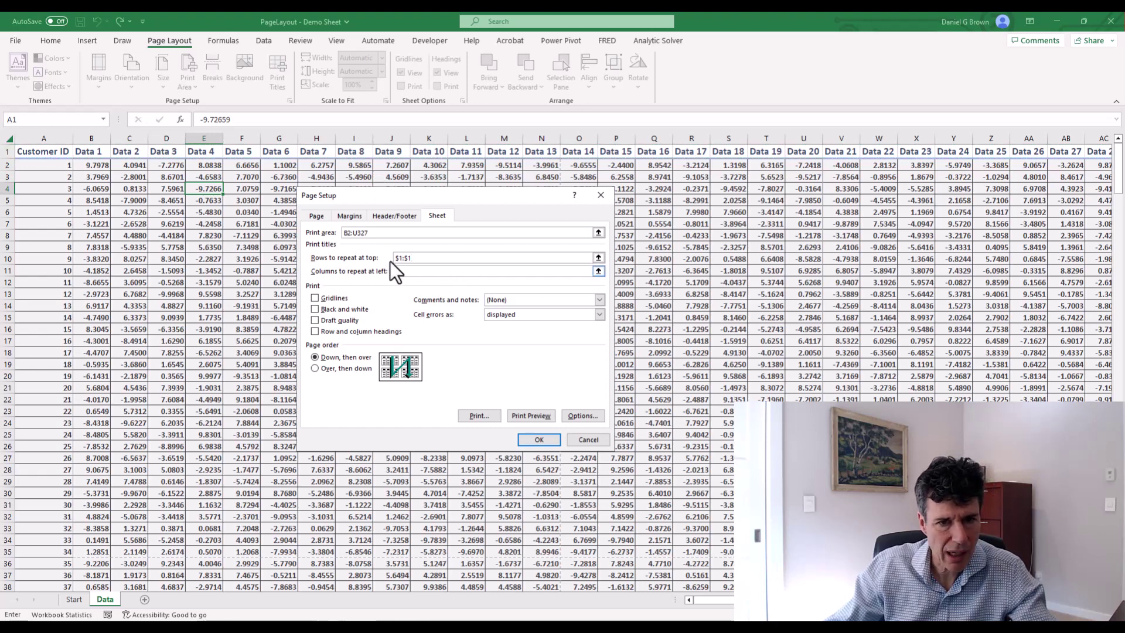
left_click(41, 238)
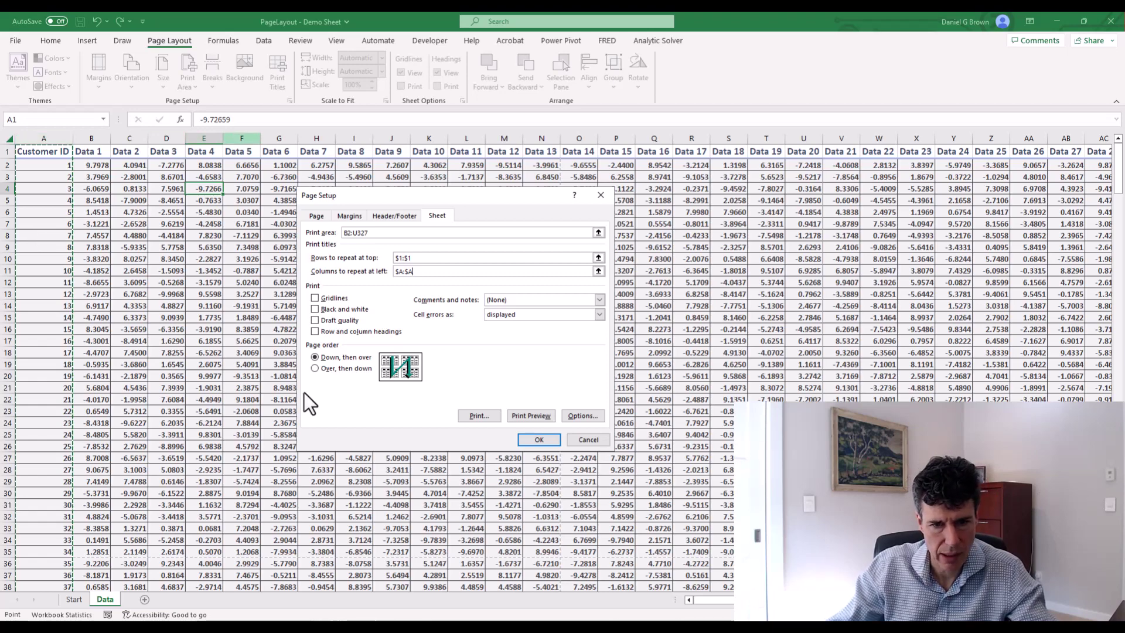
left_click(535, 440)
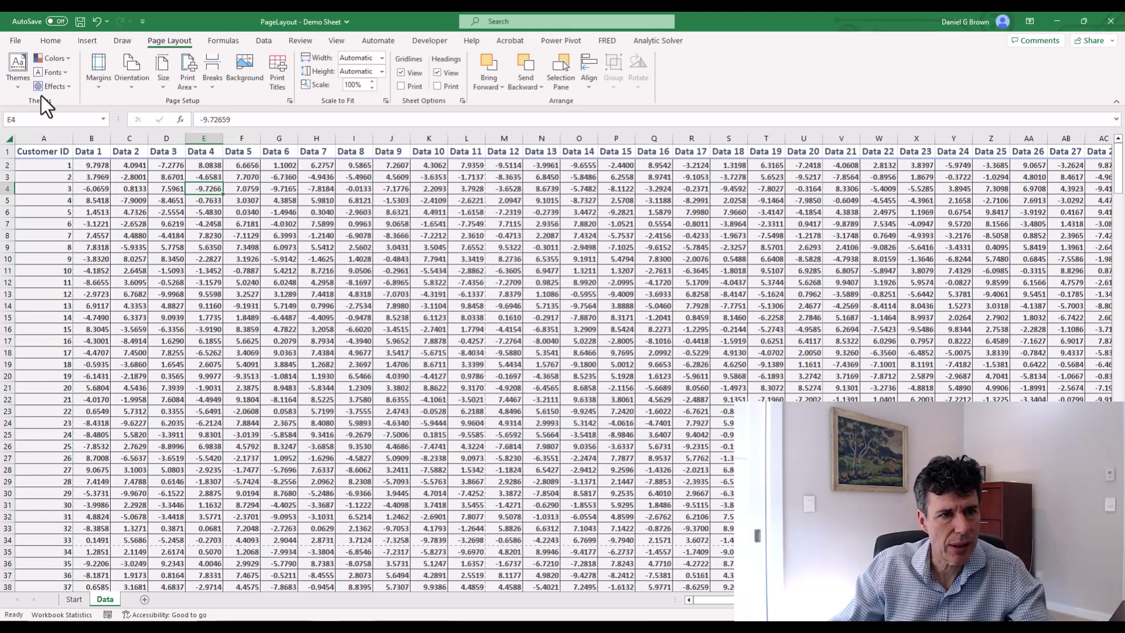
- Examine the repeated headings and Customer ID column across the print preview pages, from page 1 to page 11
left_click(15, 41)
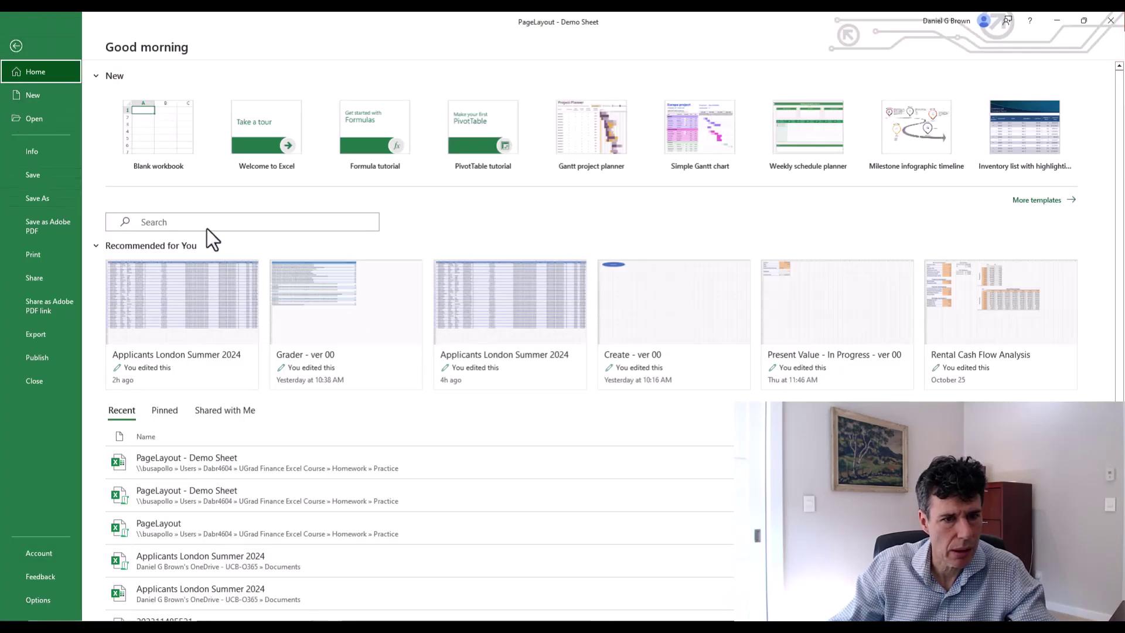
left_click(30, 255)
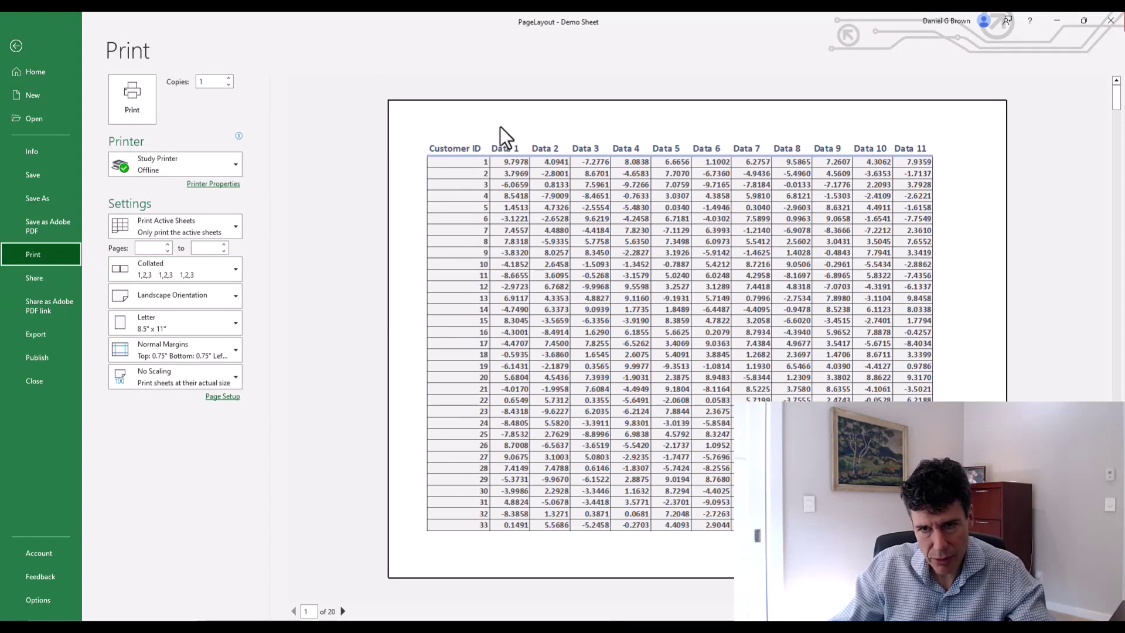
scroll(846, 273, "down", 2)
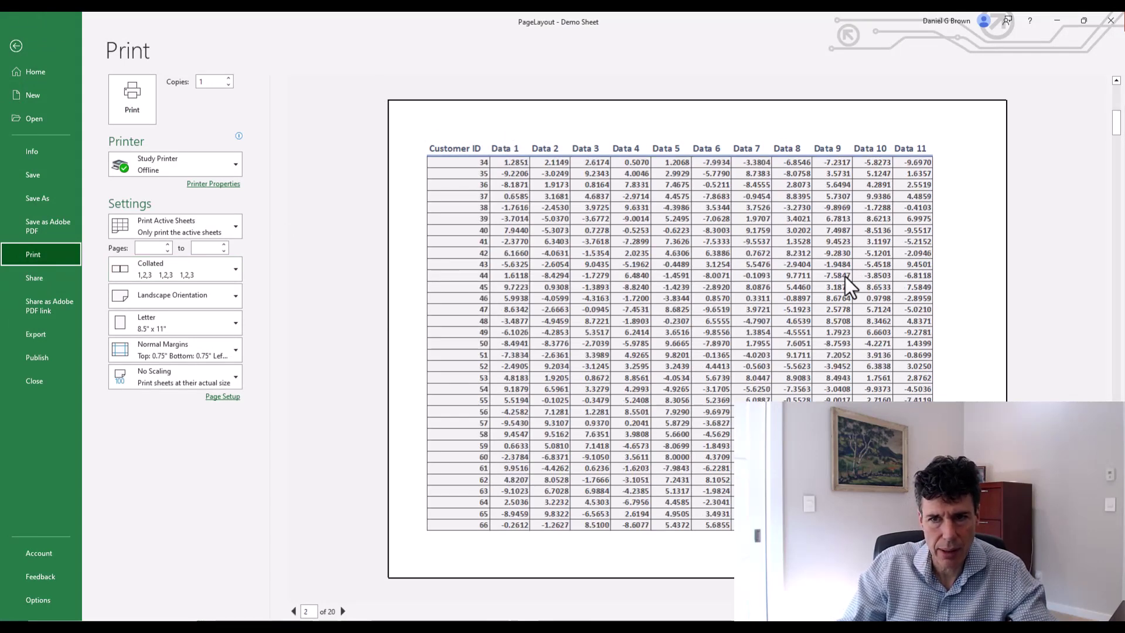
scroll(732, 251, "down", 5)
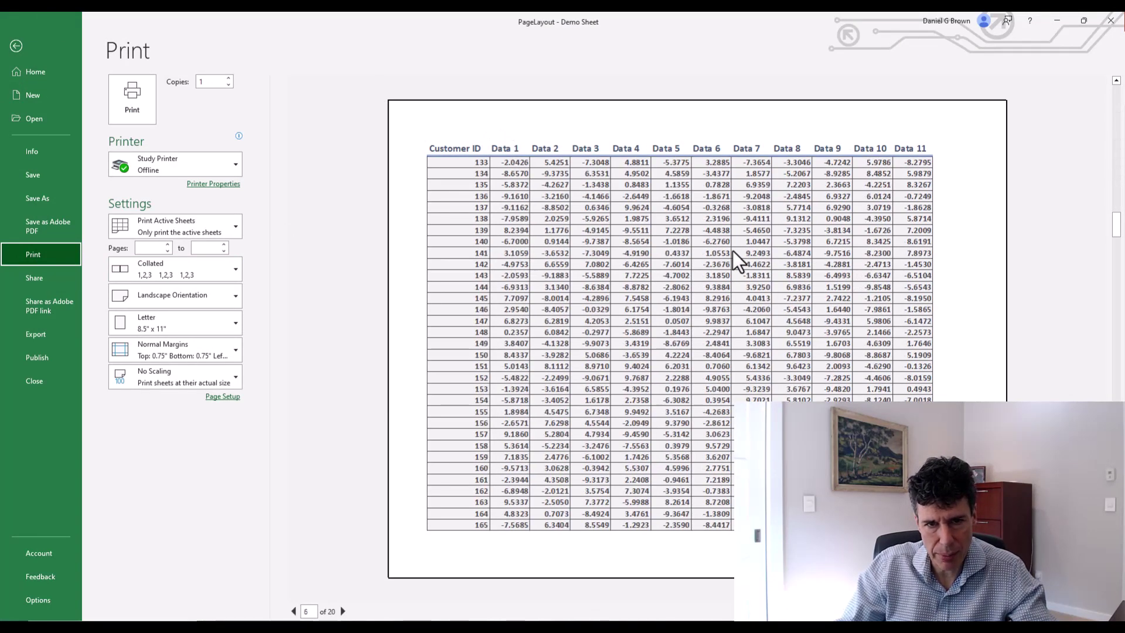
scroll(718, 250, "down", 1)
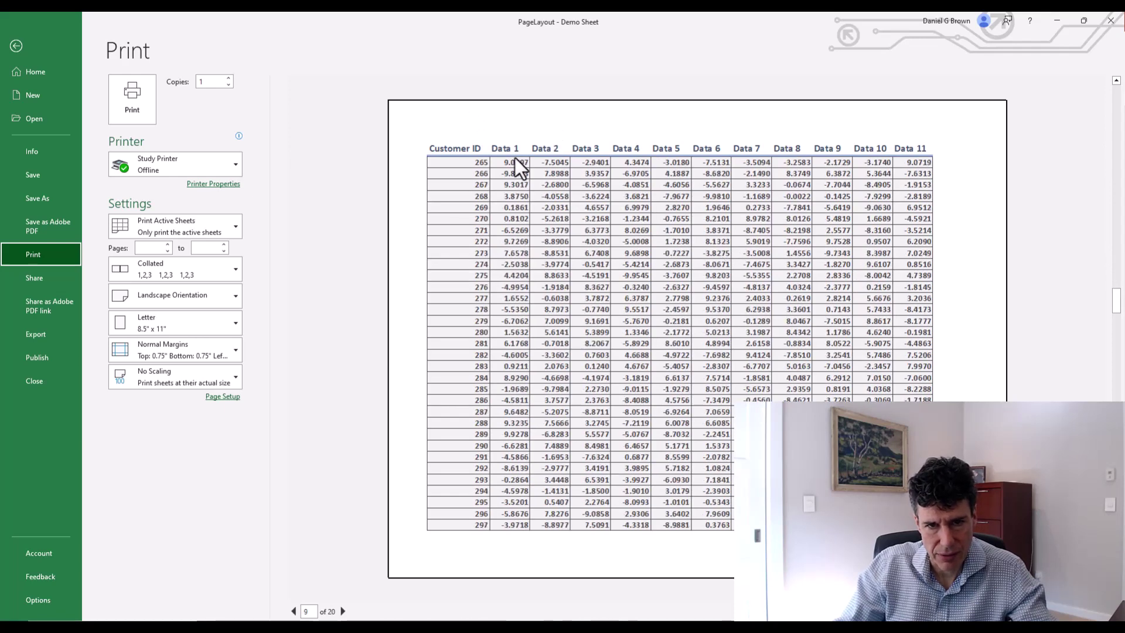
scroll(619, 258, "down", 1)
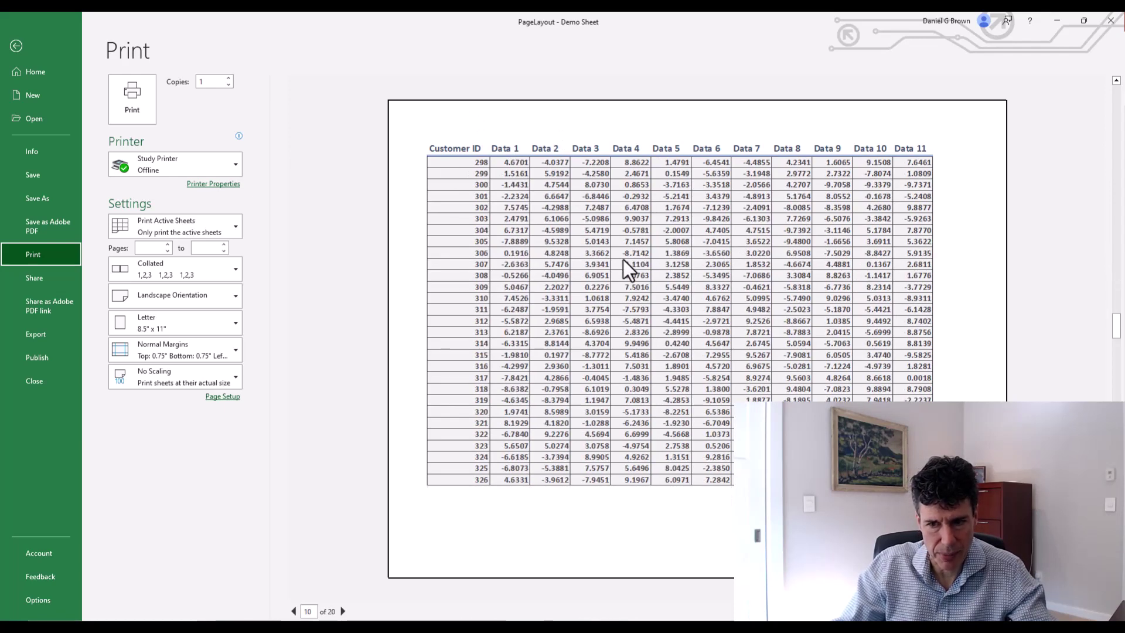
scroll(614, 266, "down", 1)
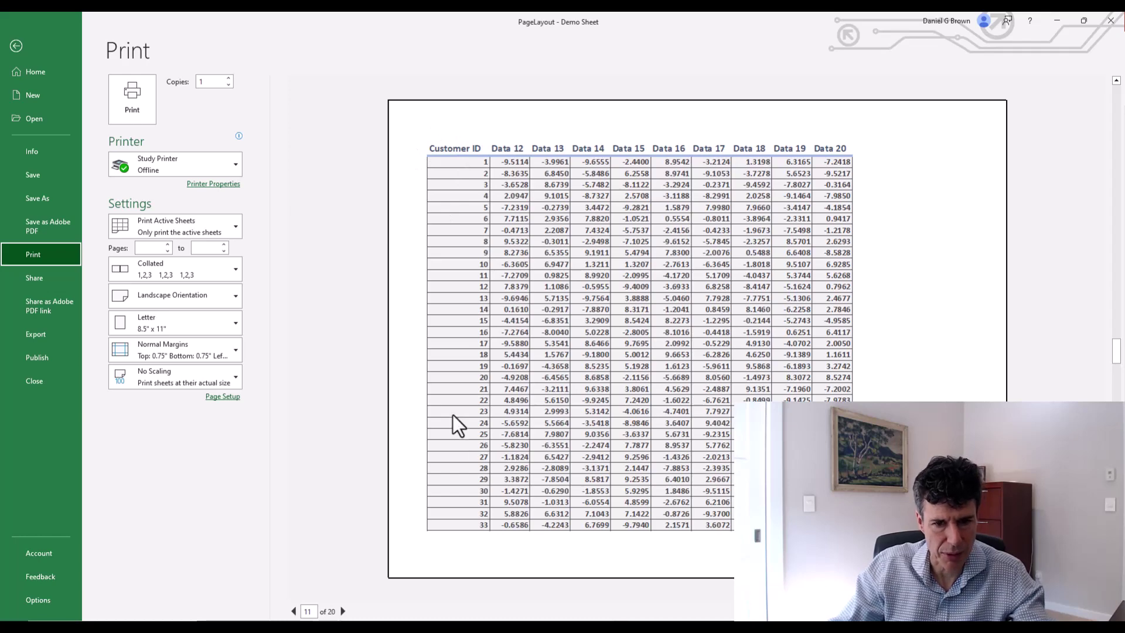
- Return from the print preview to the Data sheet and select cell B2, the first Data 1 value
key("Escape")
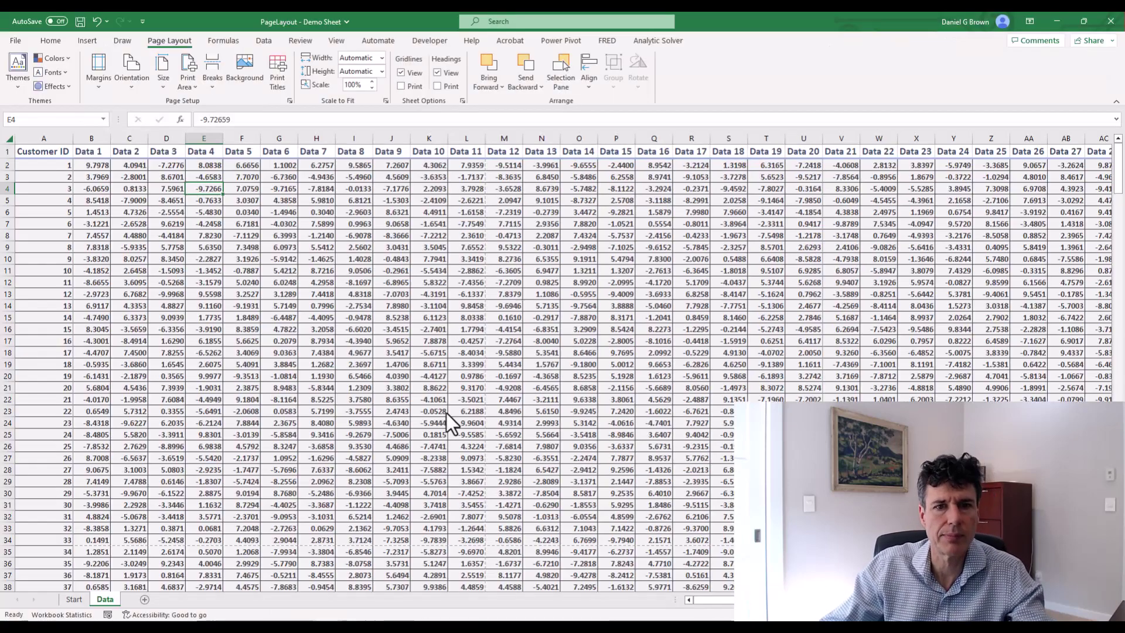
key("Left")
key("Up")
key("Up")
key("Left")
key("Left")
key("Left")
key("Right")
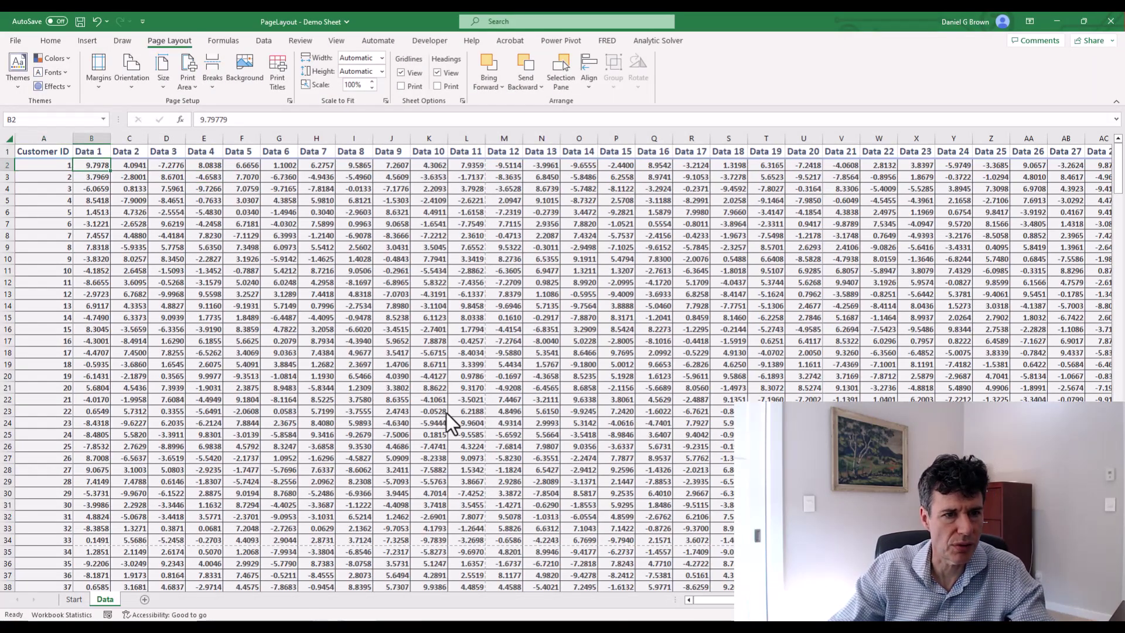
- Create a custom header with the page number and page count in its right section, as &[Page]-&[Pages]
left_click(290, 102)
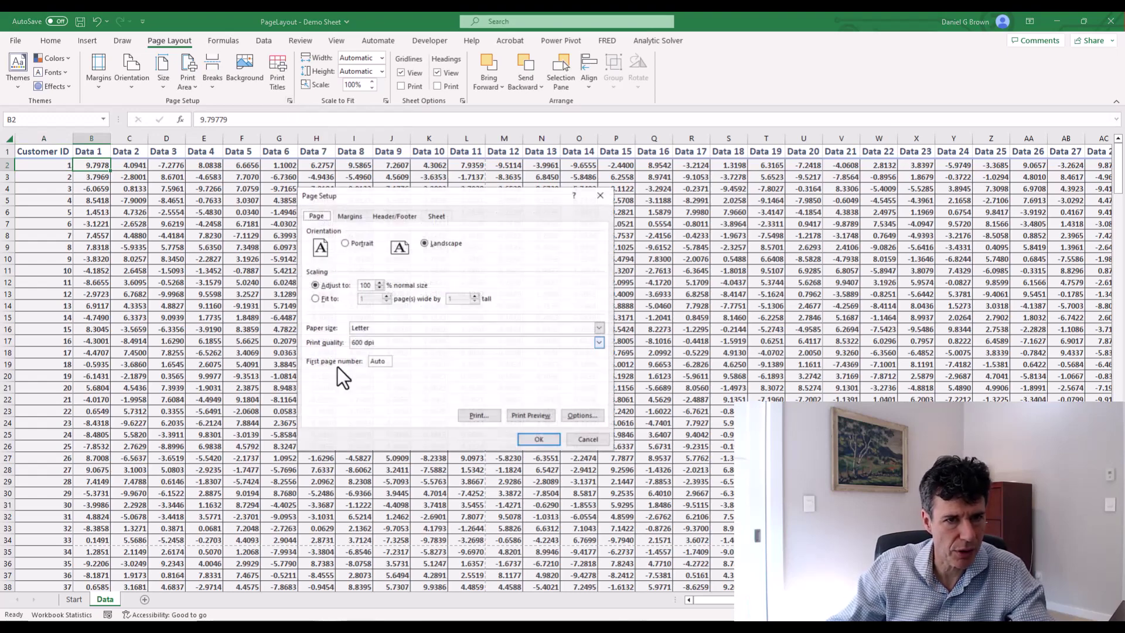
left_click(378, 215)
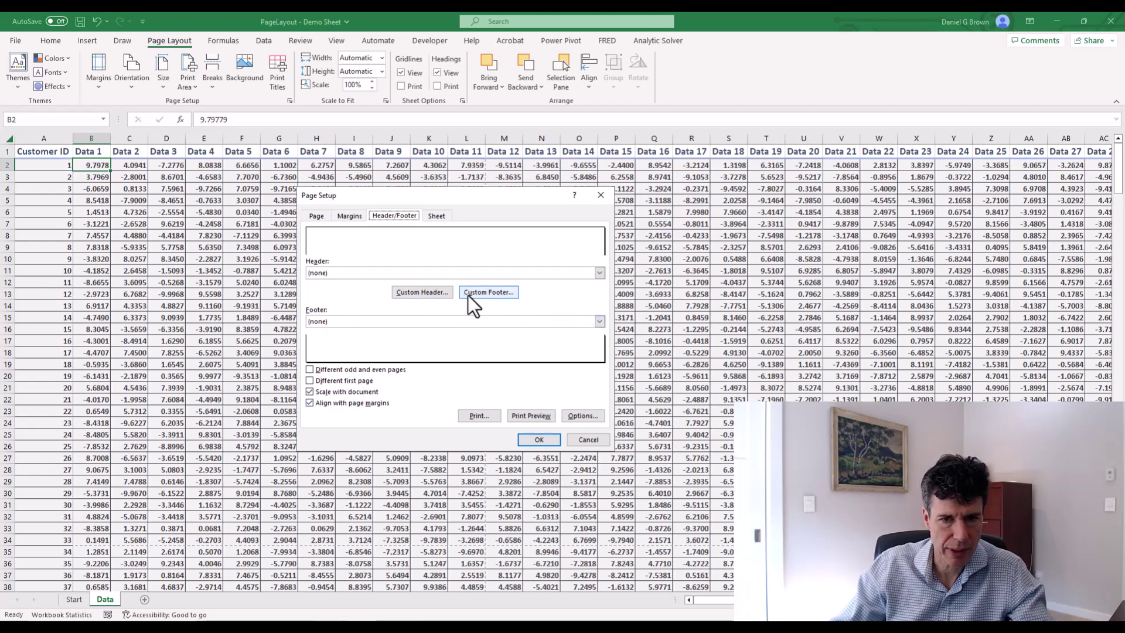
left_click(437, 289)
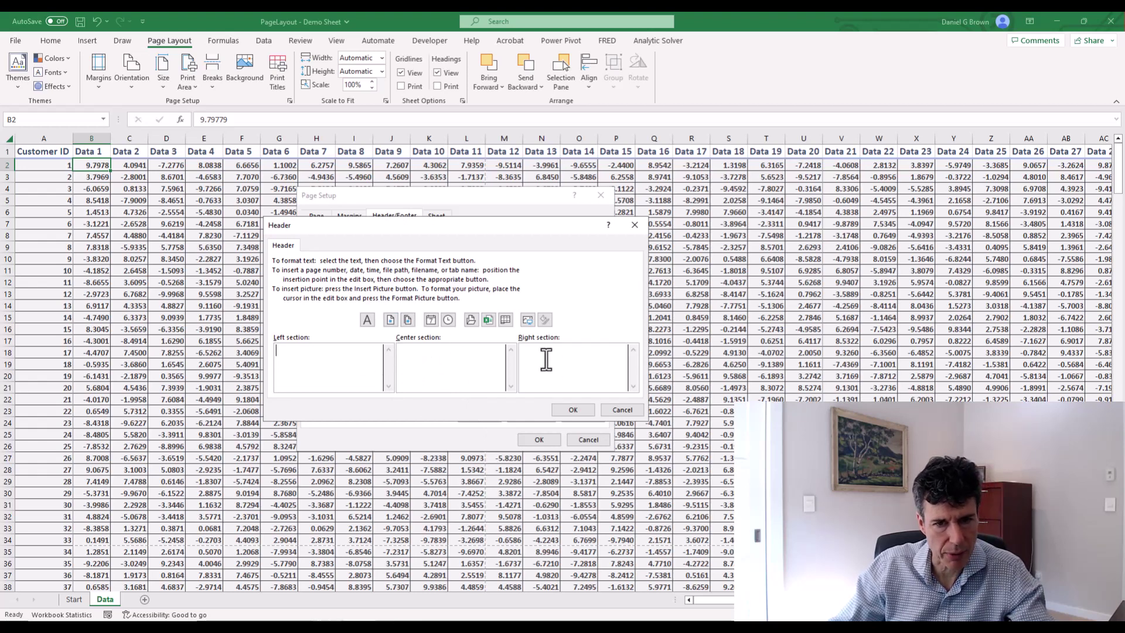
left_click(389, 319)
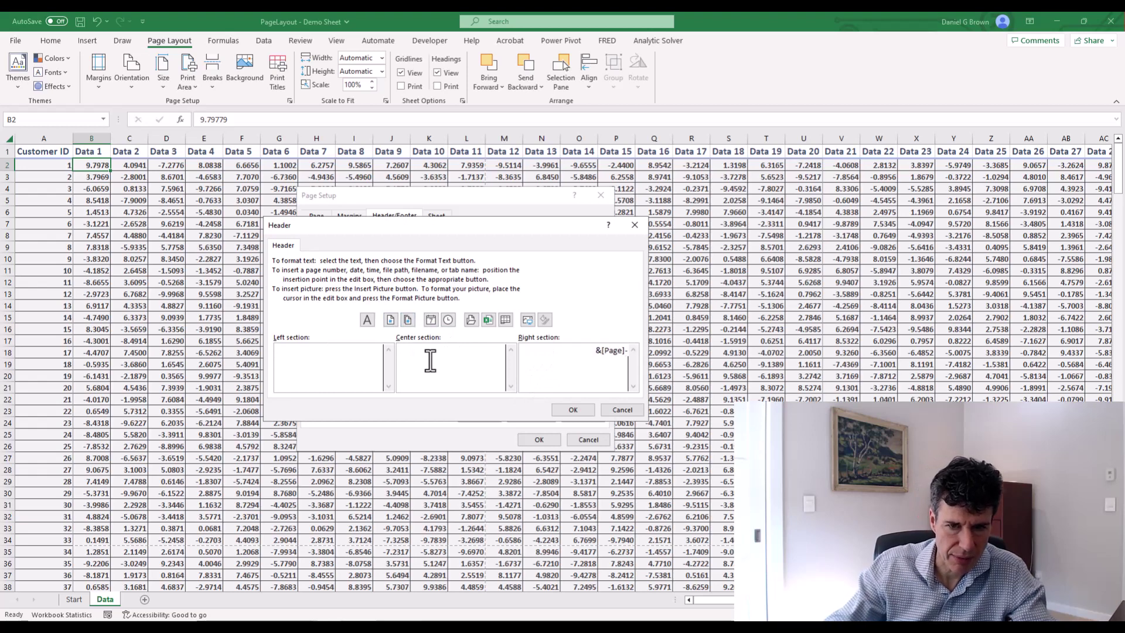
left_click(404, 321)
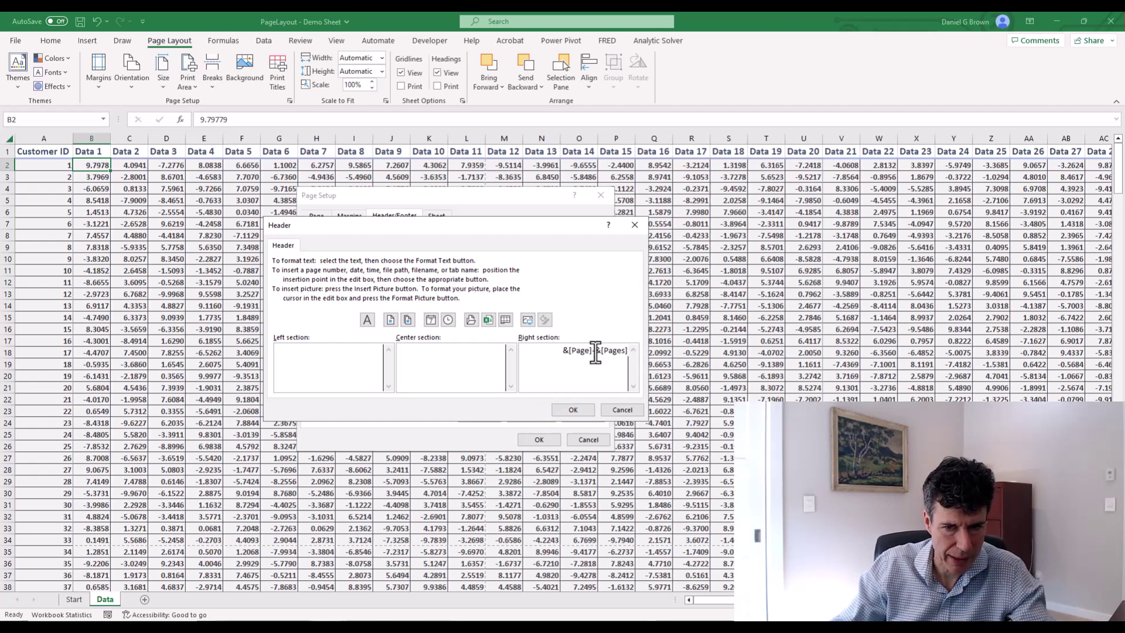
left_click(564, 409)
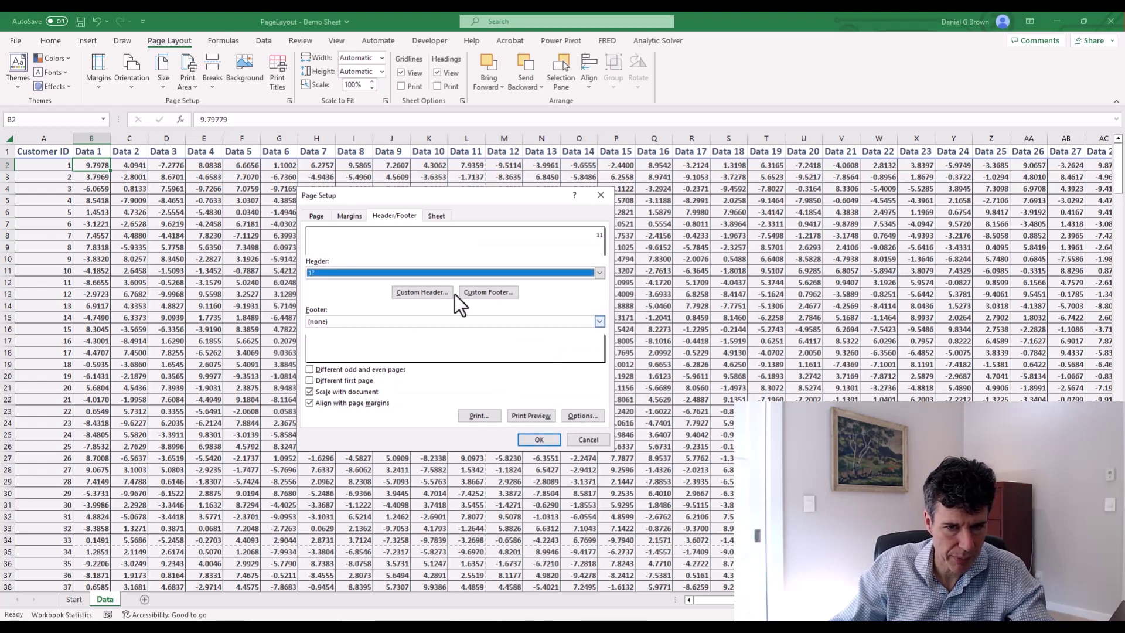
- Create a custom footer with the file path and name in its center section, followed by the file name field again
left_click(483, 292)
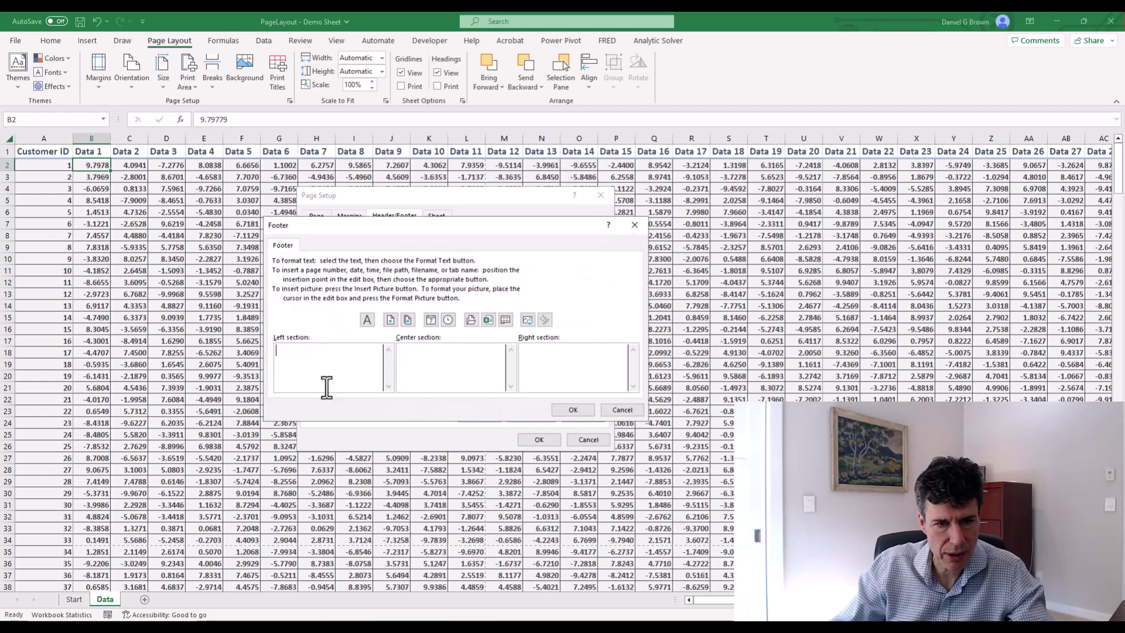
left_click(432, 388)
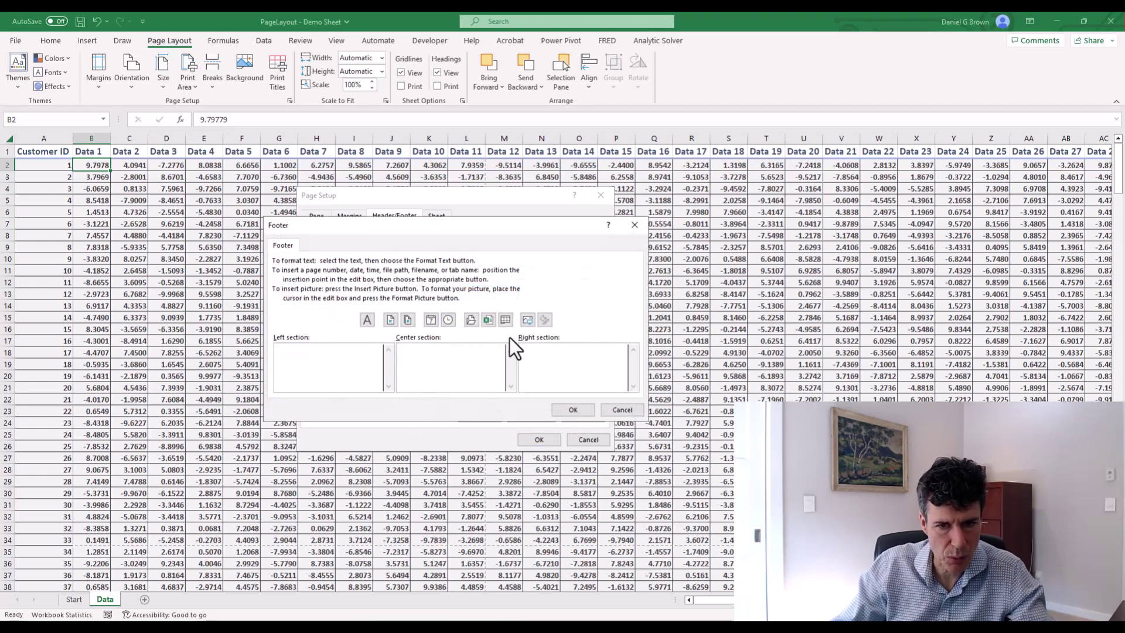
left_click(472, 321)
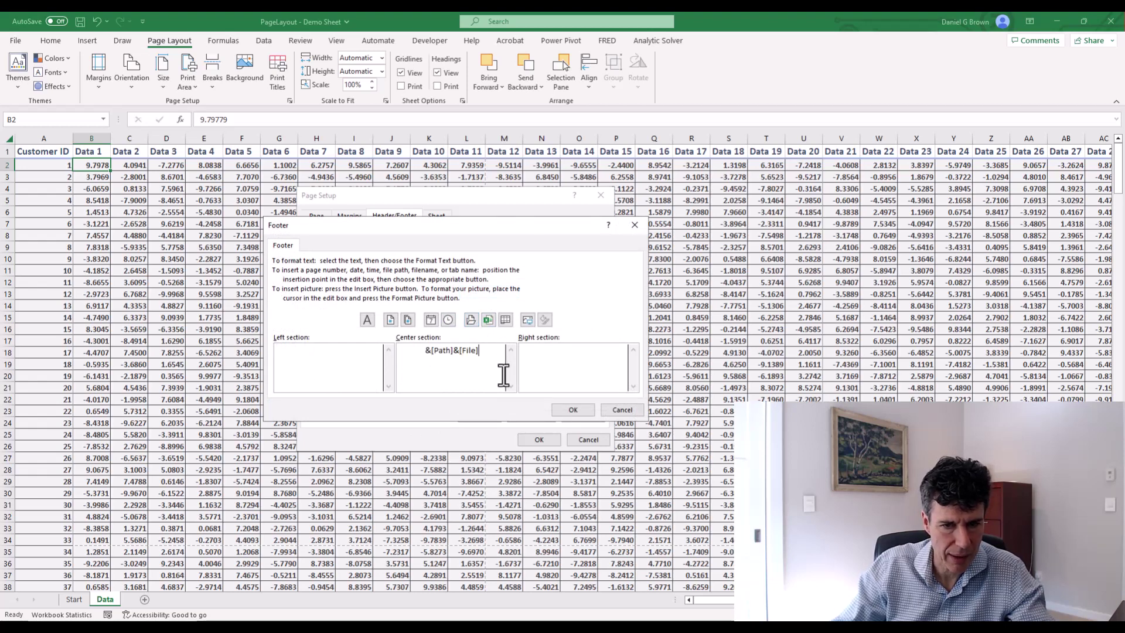
left_click(484, 323)
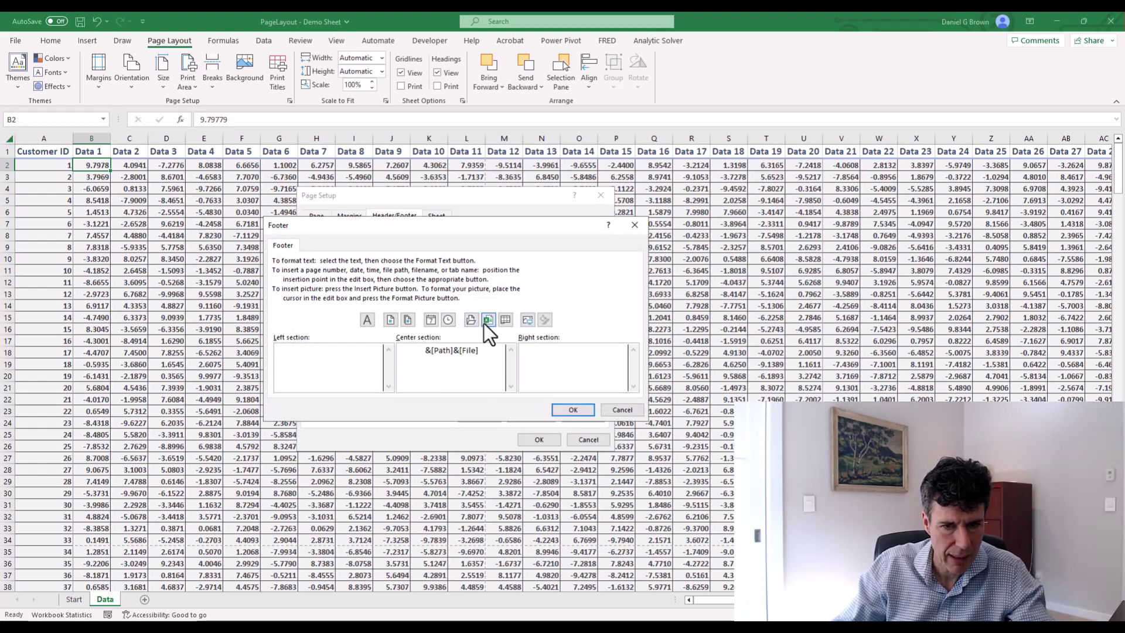
left_click(571, 410)
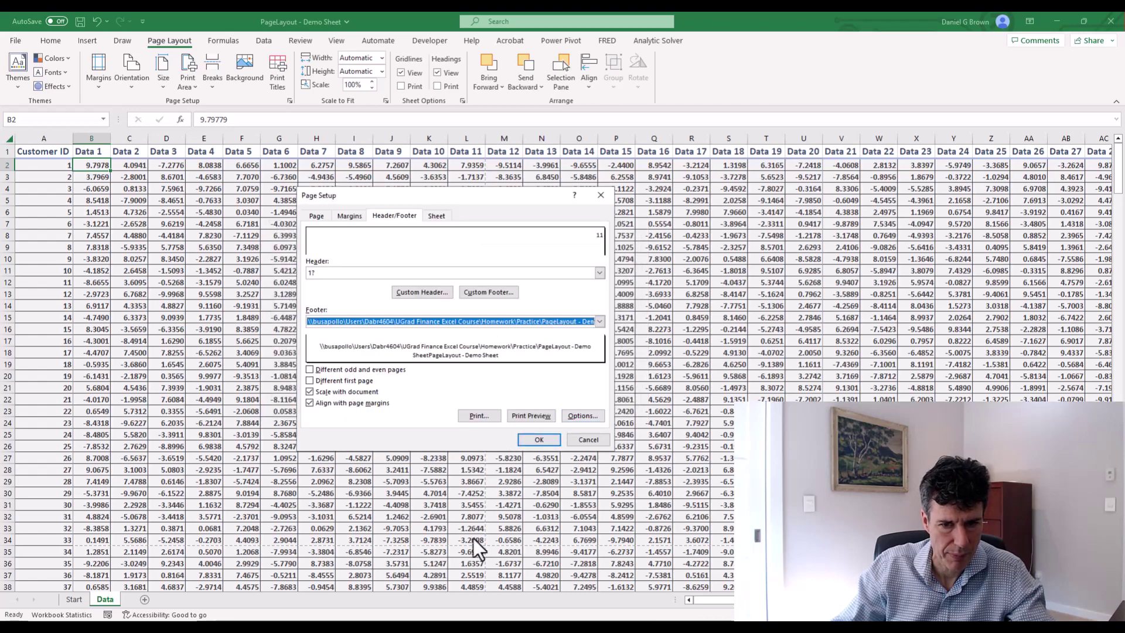
- Check the header and footer on pages 1 and 2 of the print preview, and return to the worksheet
left_click(532, 417)
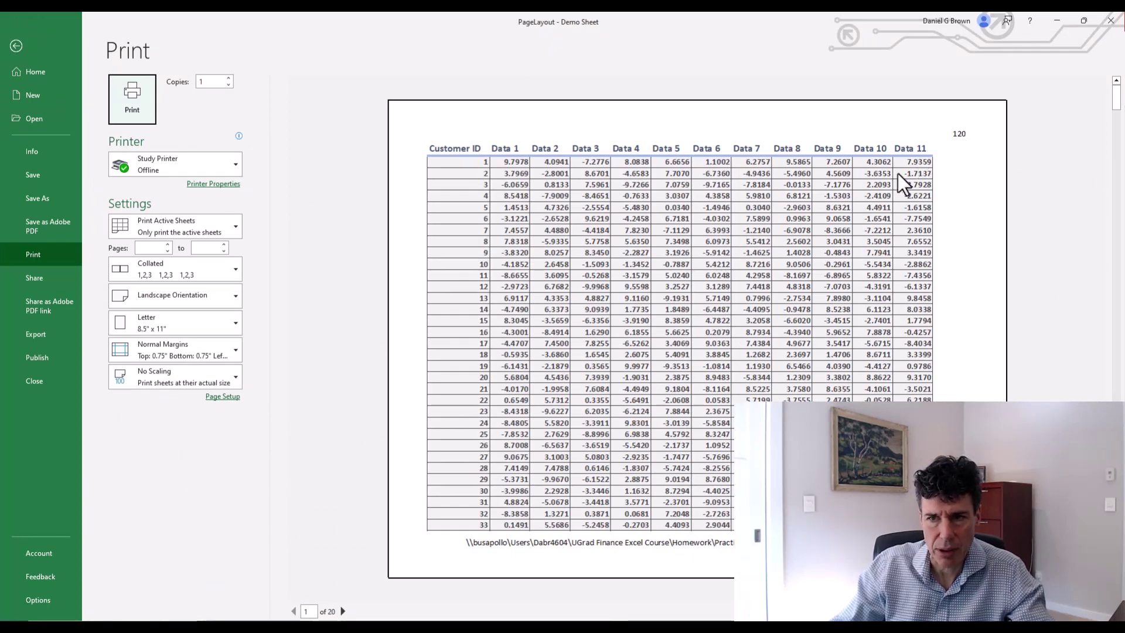
left_click(910, 121)
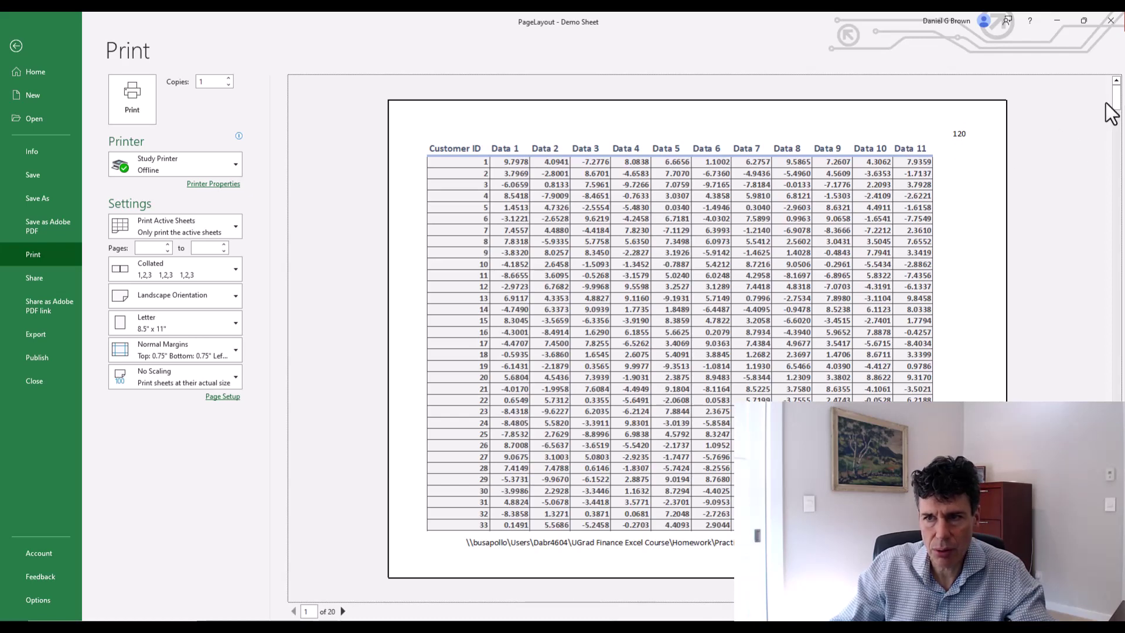
left_click_drag(1117, 99, 1117, 117)
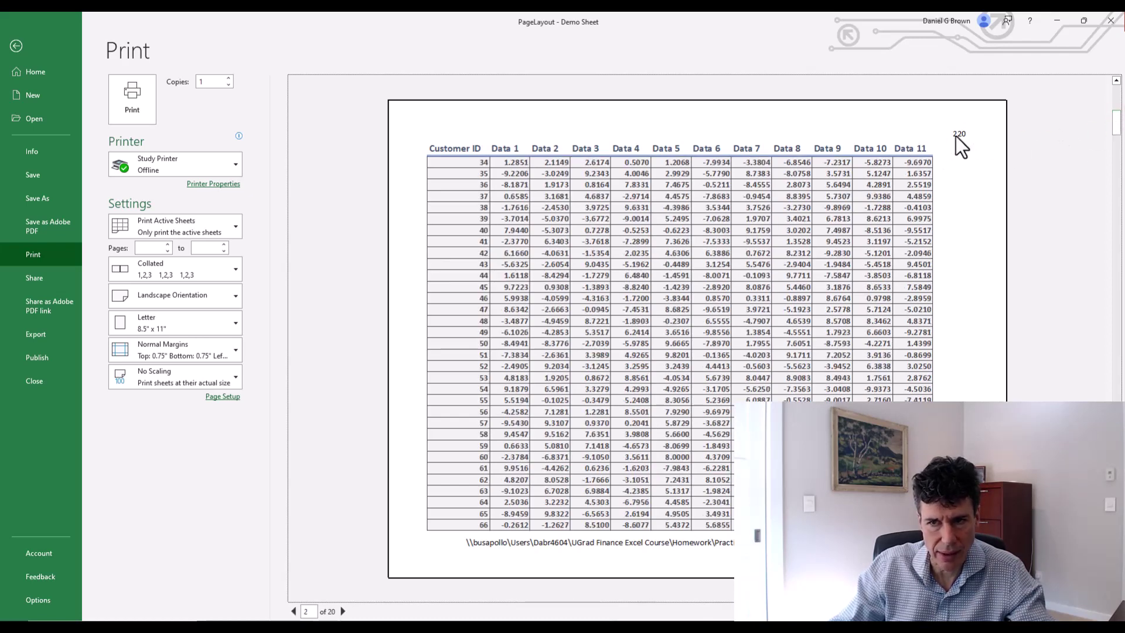
key("Escape")
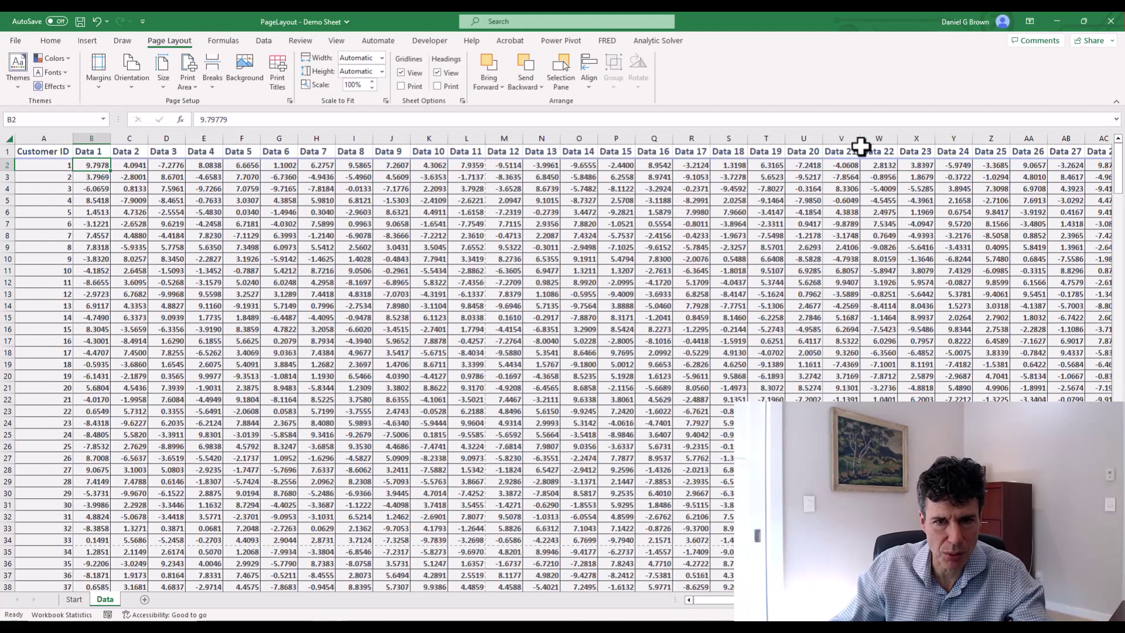
- Change the custom header's right section to read &[Page] of &[Pages]
left_click(289, 101)
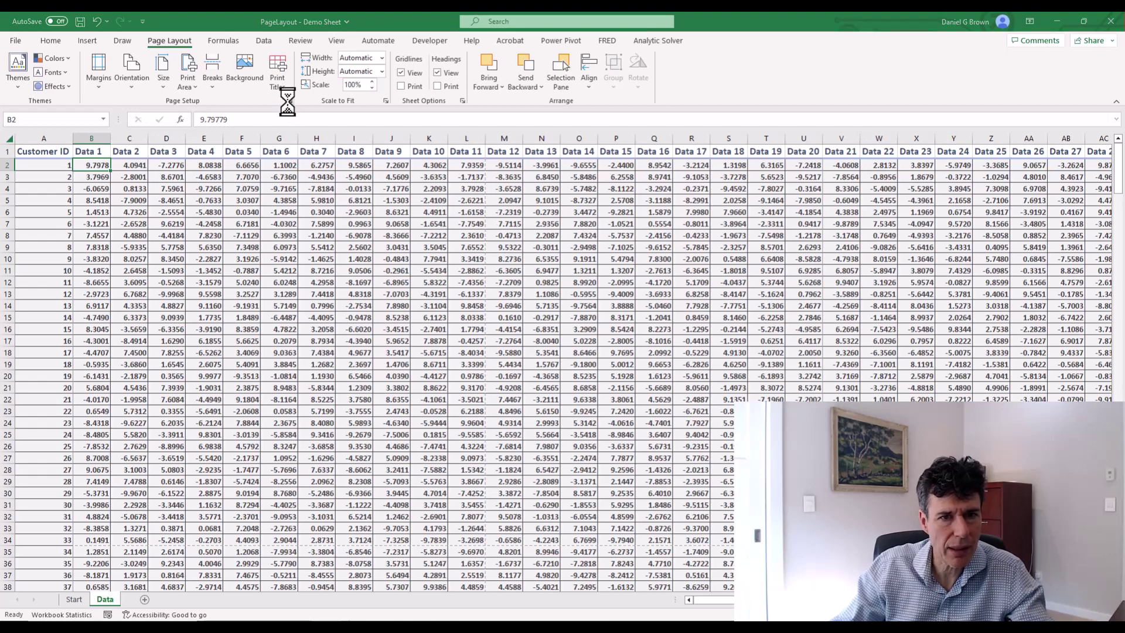
left_click(383, 216)
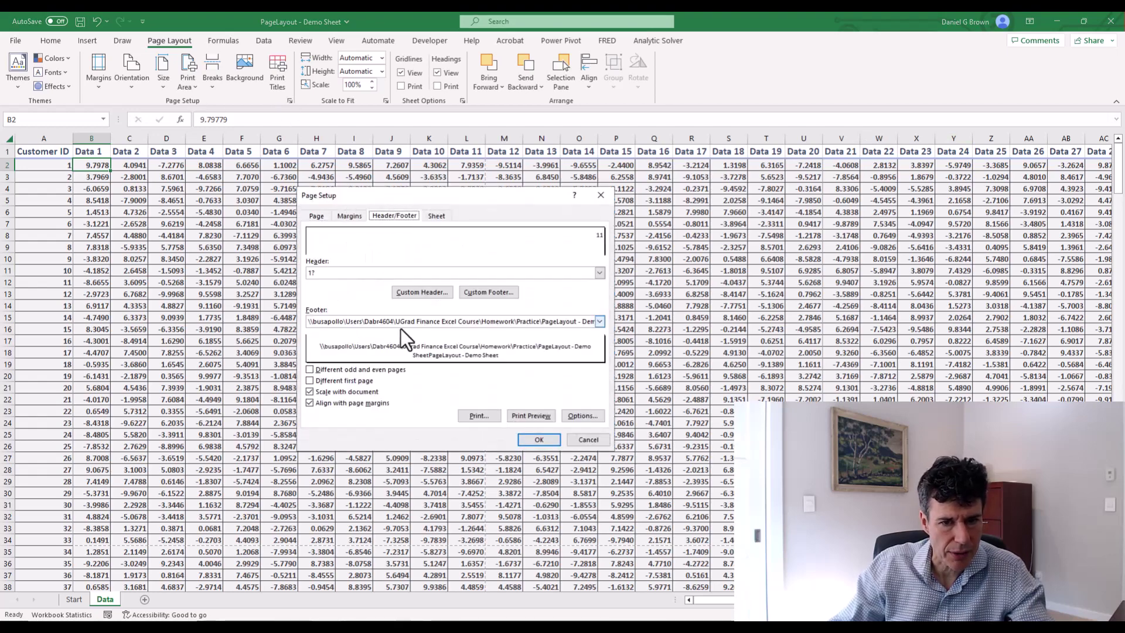
left_click(432, 290)
left_click(592, 350)
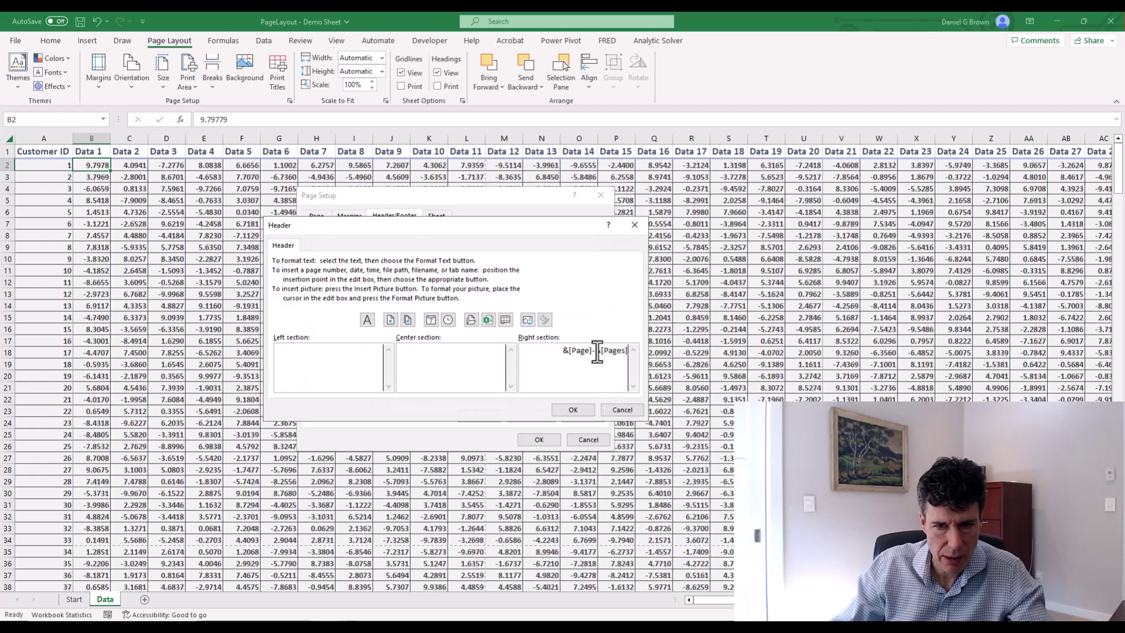
key("BackSpace")
type("o")
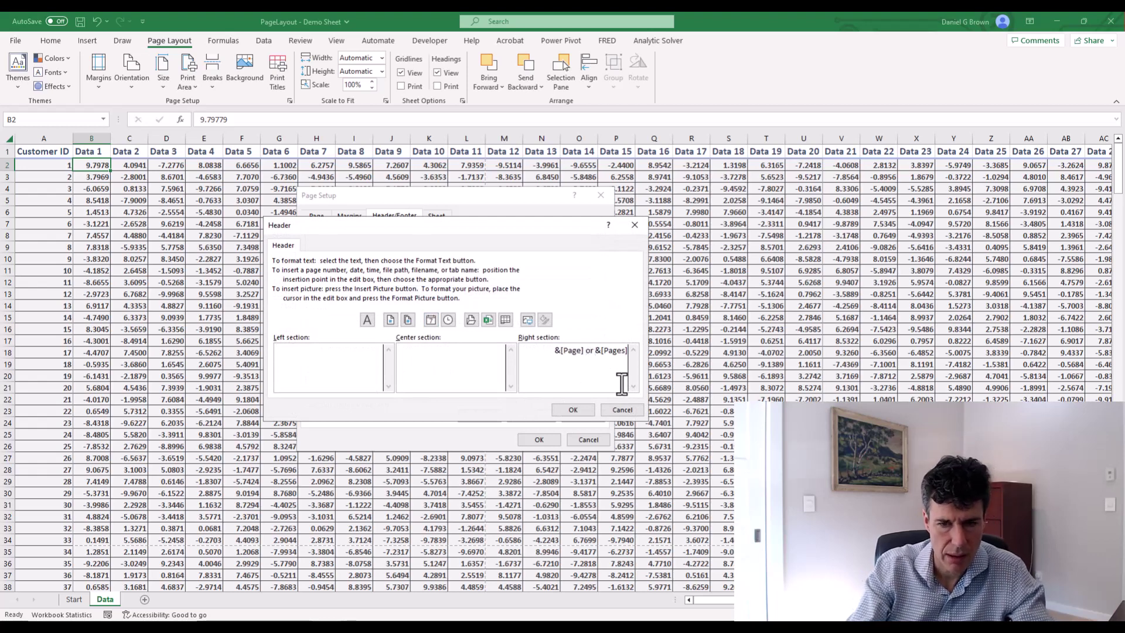
key("BackSpace")
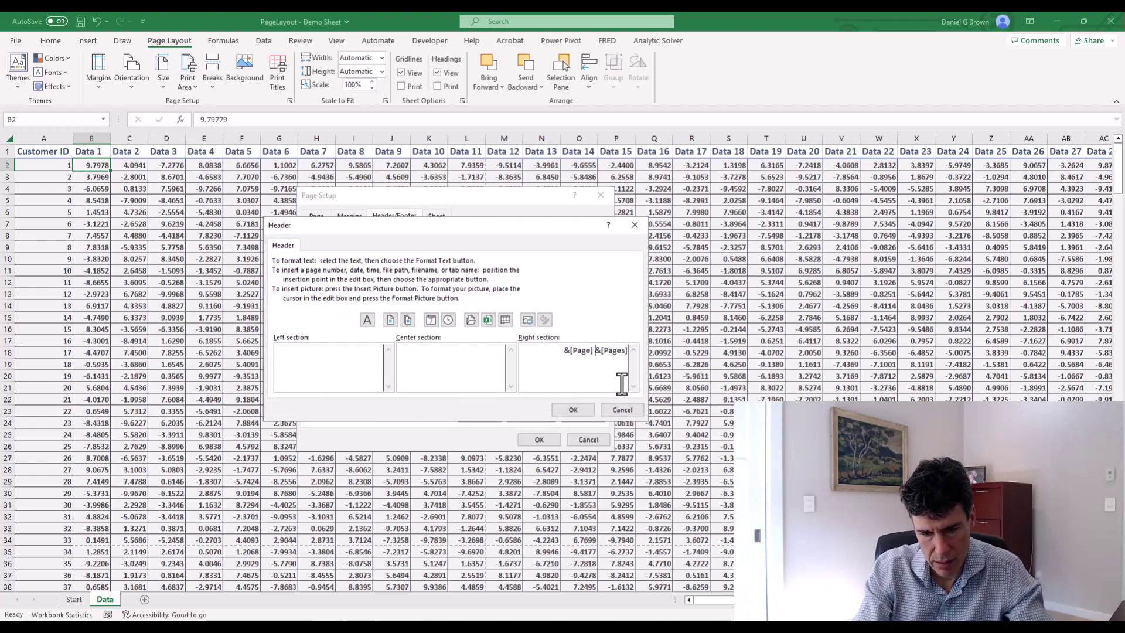
type("of")
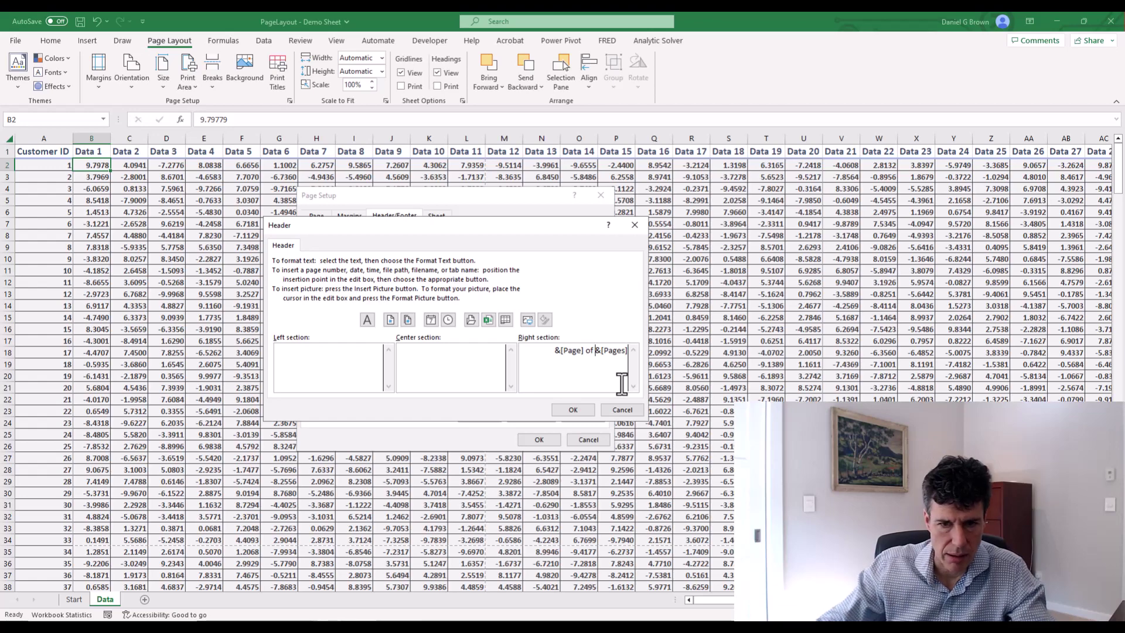
left_click(569, 414)
- Check the revised page numbering across print preview pages 1 to 10, and return to the worksheet
left_click(544, 419)
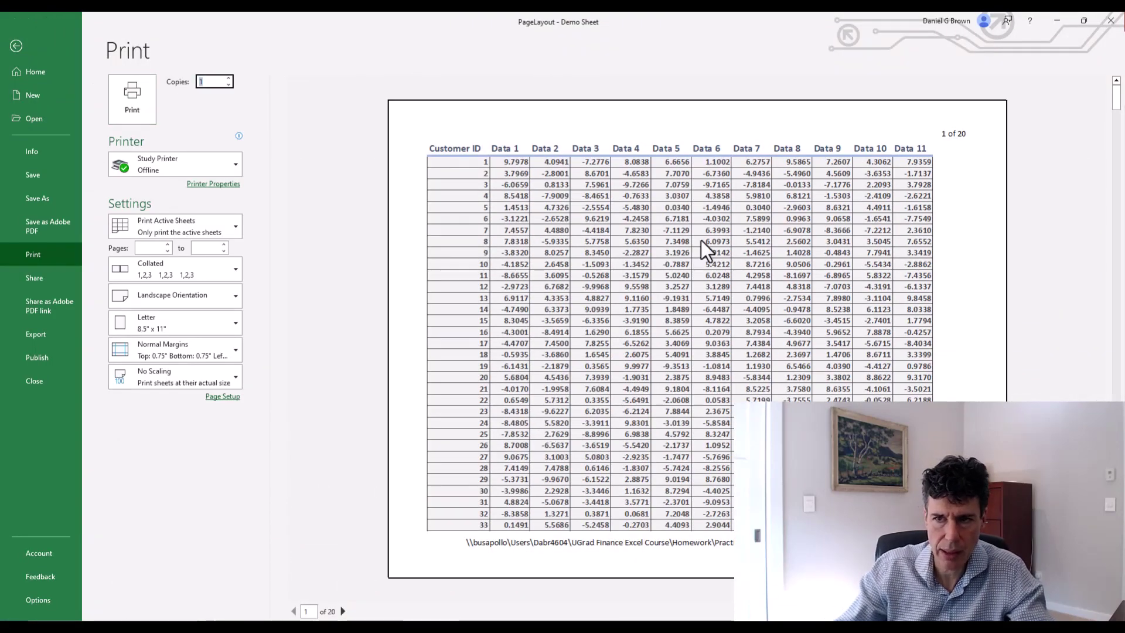
scroll(994, 190, "down", 2)
scroll(994, 190, "down", 8)
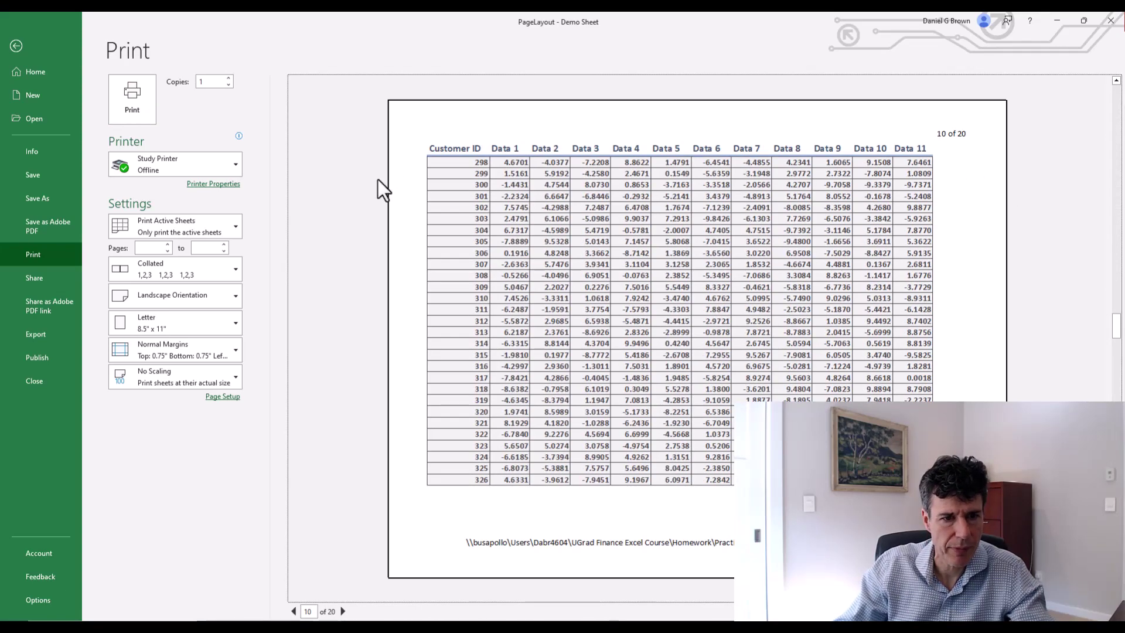
key("Escape")
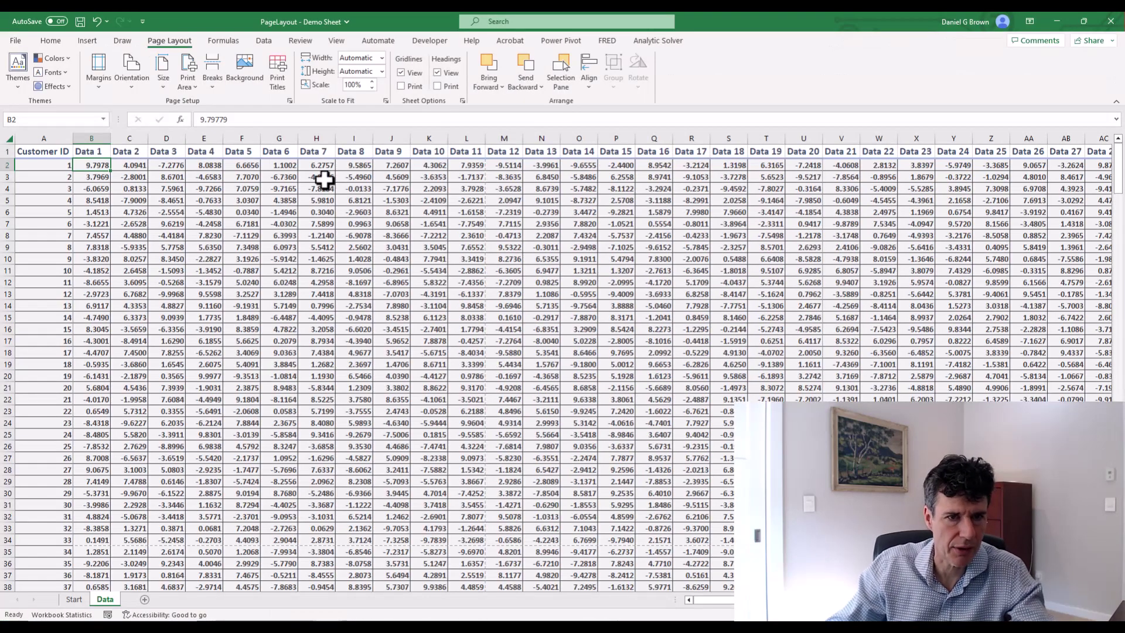
- Look over the available page break commands and paper sizes without changing any of them
left_click(213, 90)
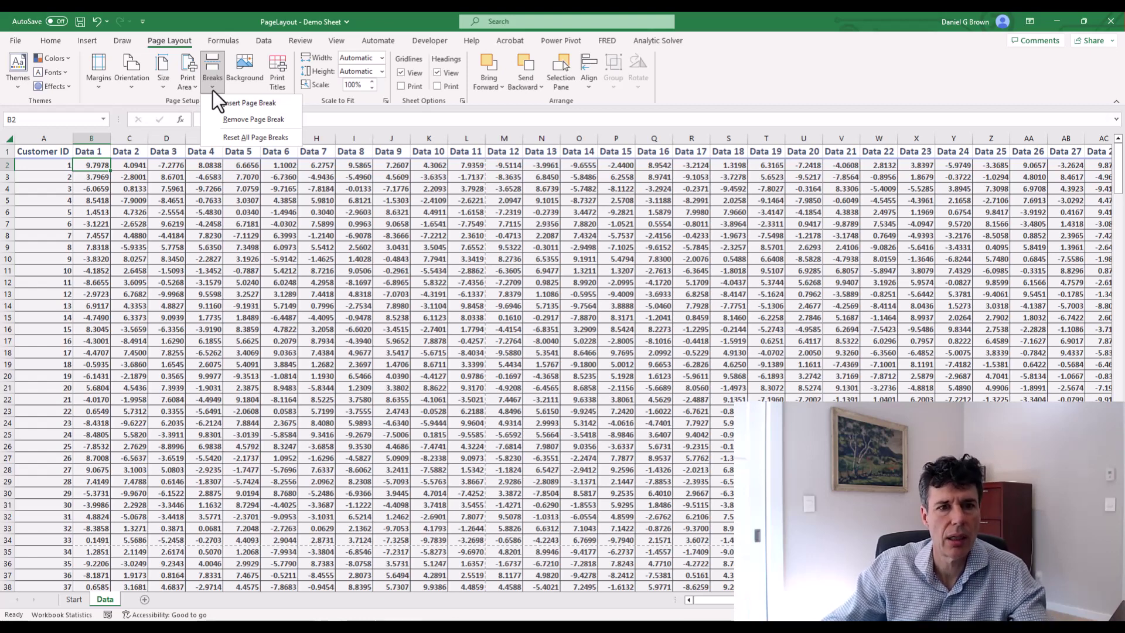
left_click(213, 91)
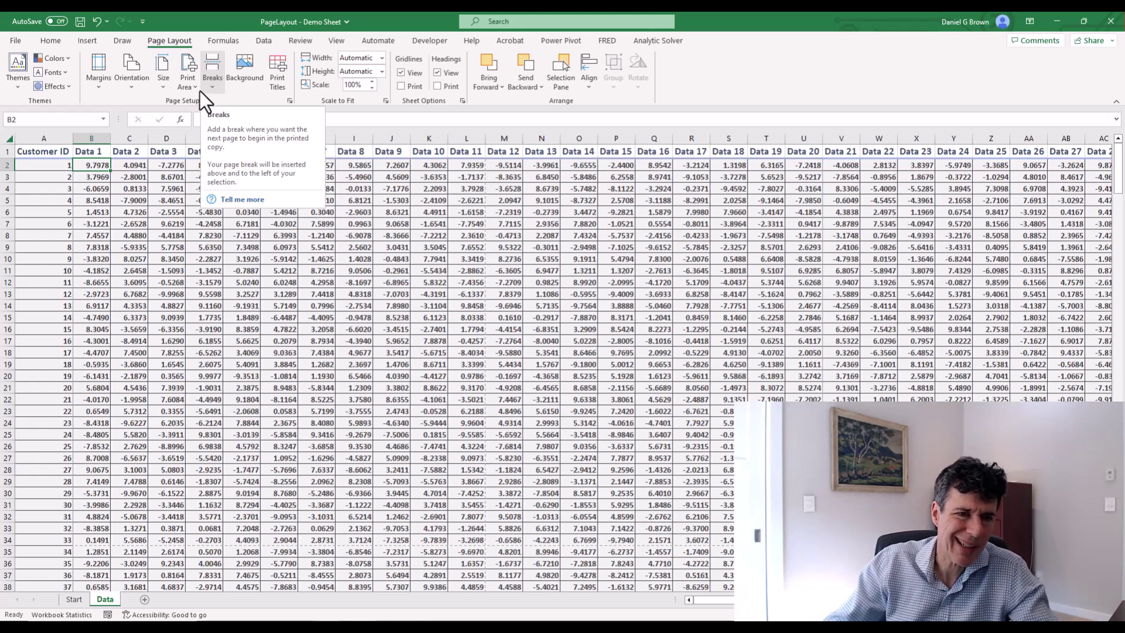
left_click(164, 91)
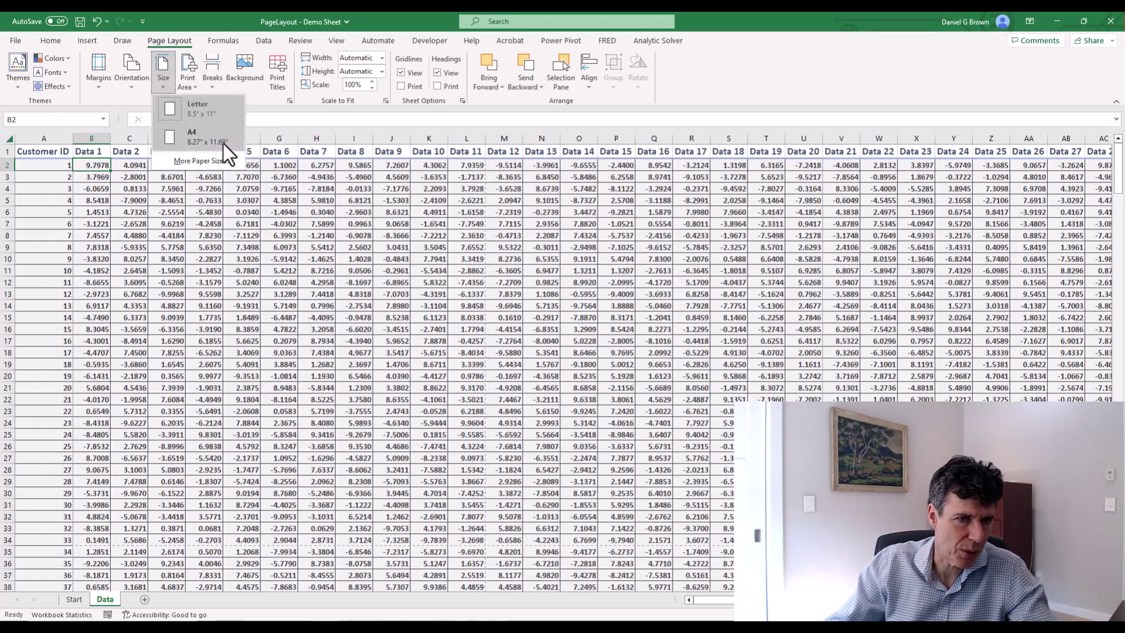
left_click(166, 90)
- Review the margin presets and the custom margin settings, and accept the existing margins
left_click(103, 90)
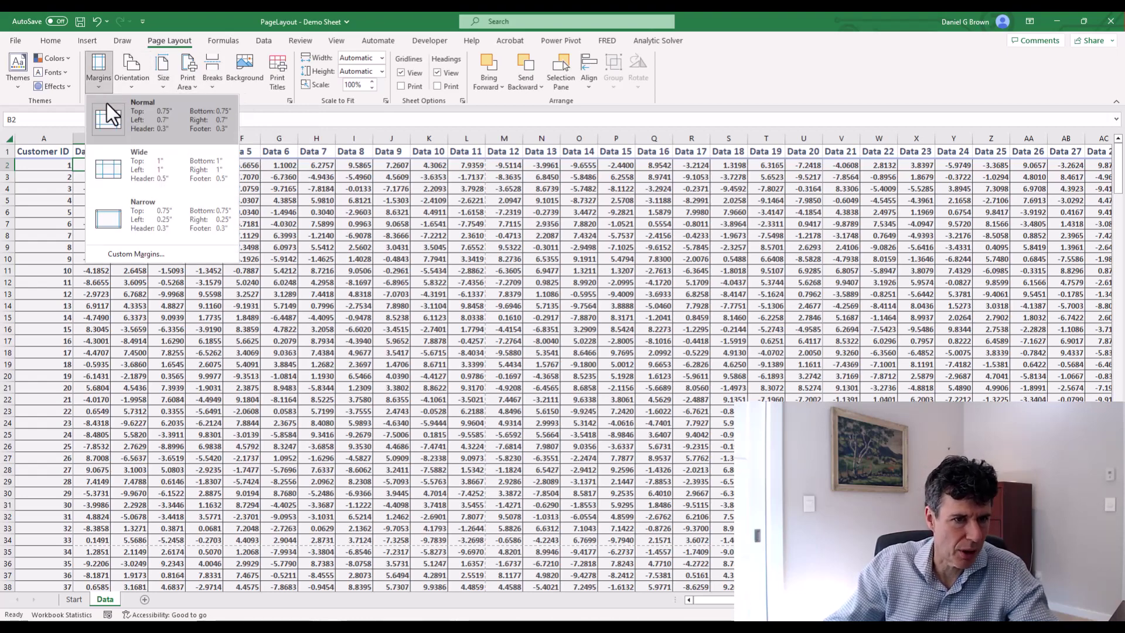
left_click(160, 255)
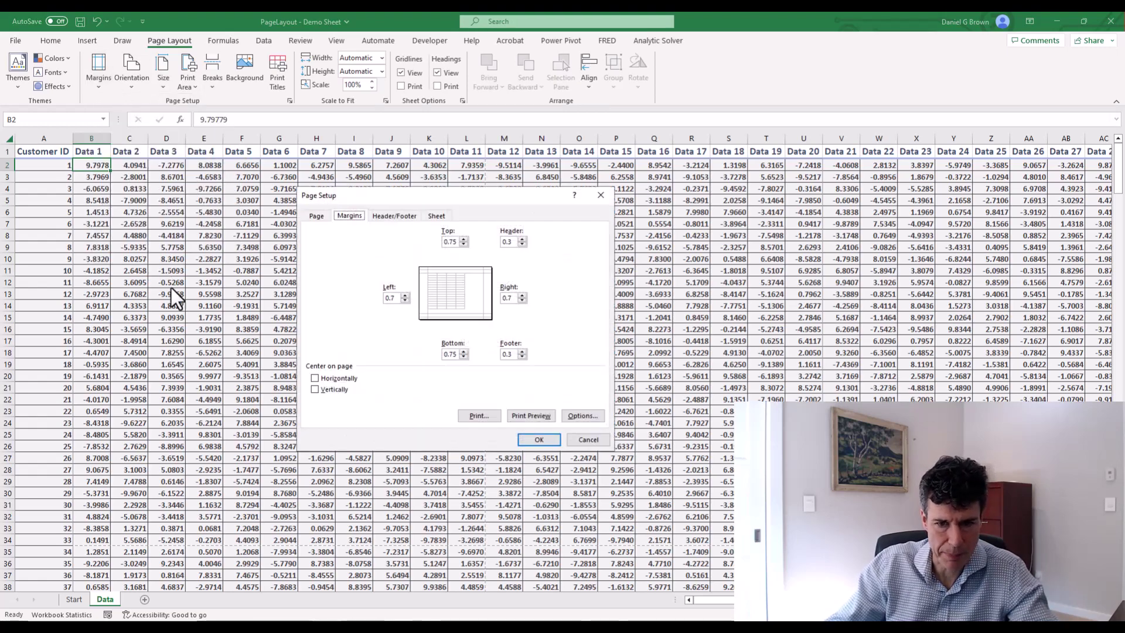
left_click(540, 439)
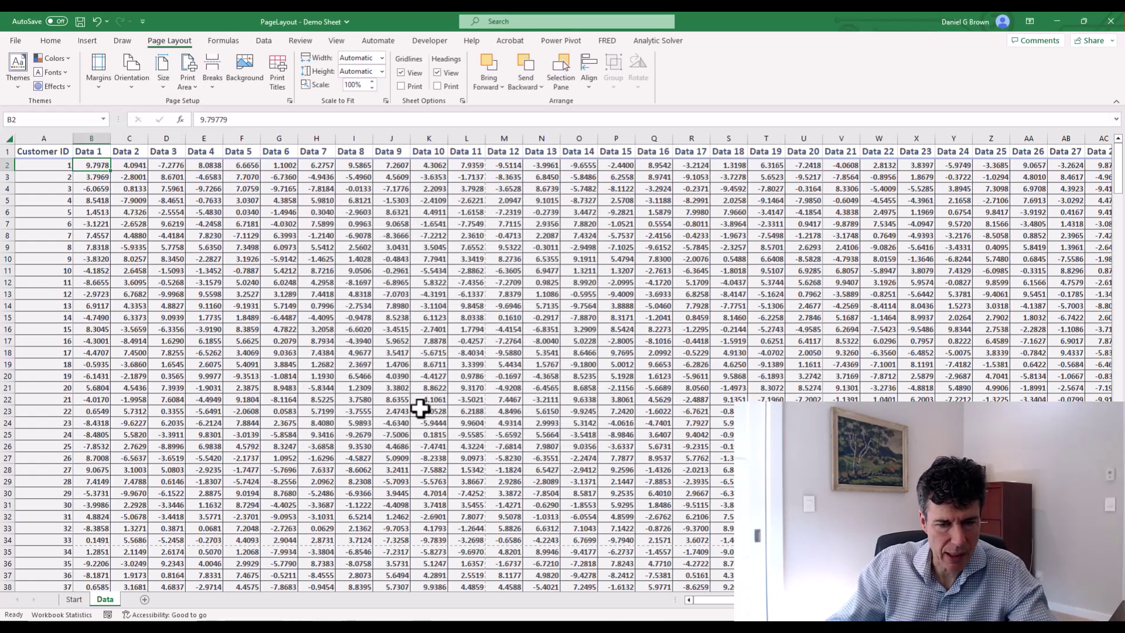